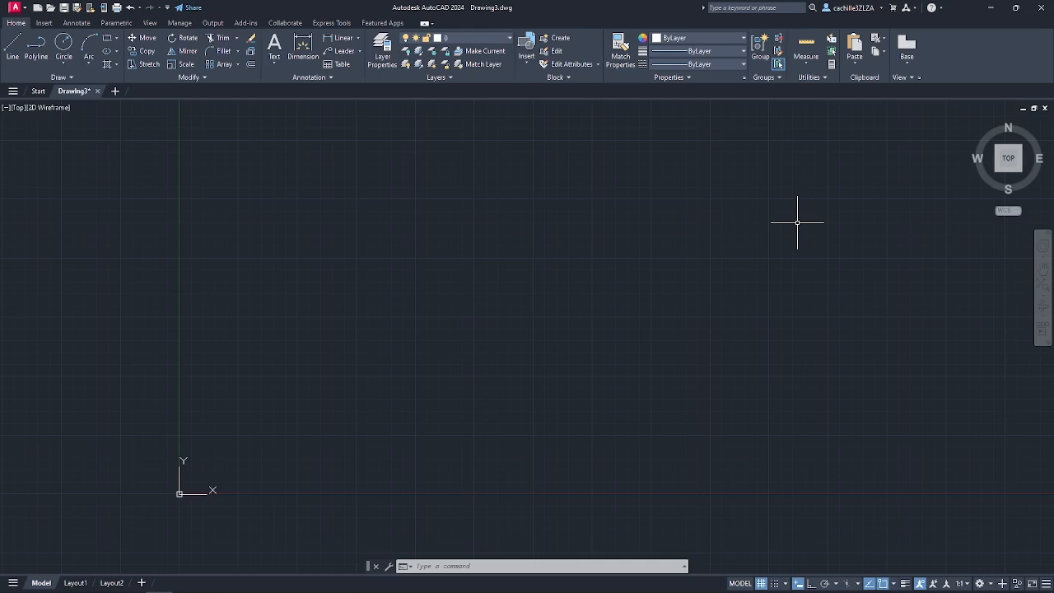
Step: Open the Sheet Set Manager and close the IRD Addition and Yoke Assembly sheet sets
{"action": "type", "text": "shee"}
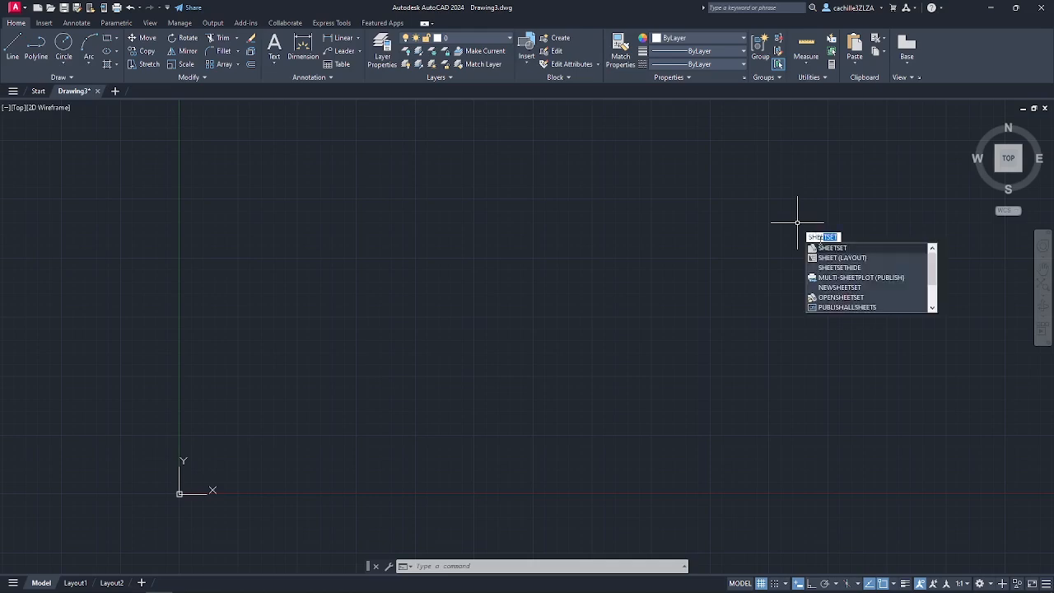
{"action": "left_click", "coordinate": [824, 245]}
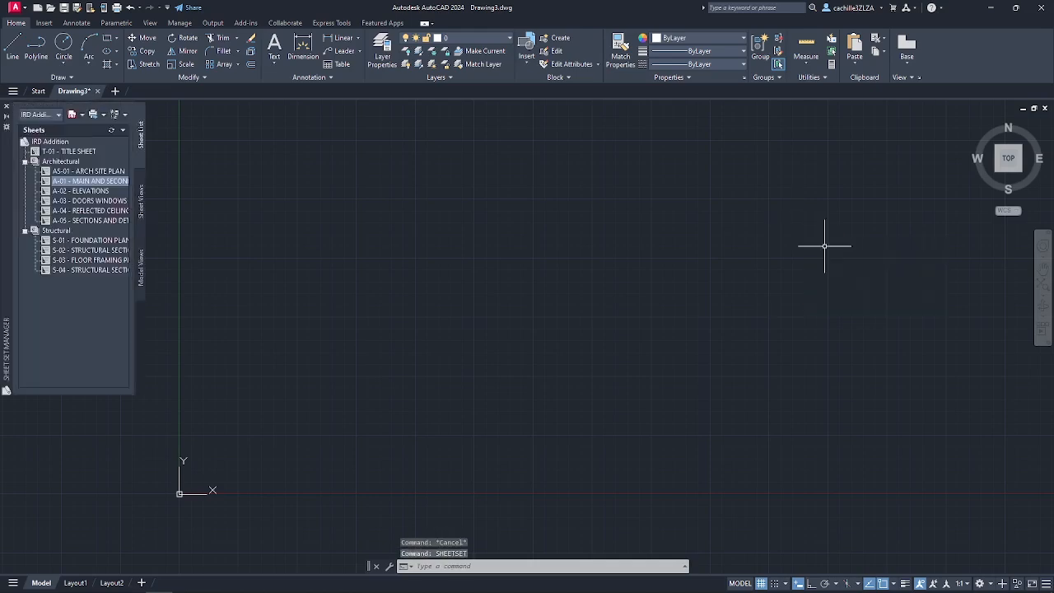
{"action": "right_click", "coordinate": [63, 143]}
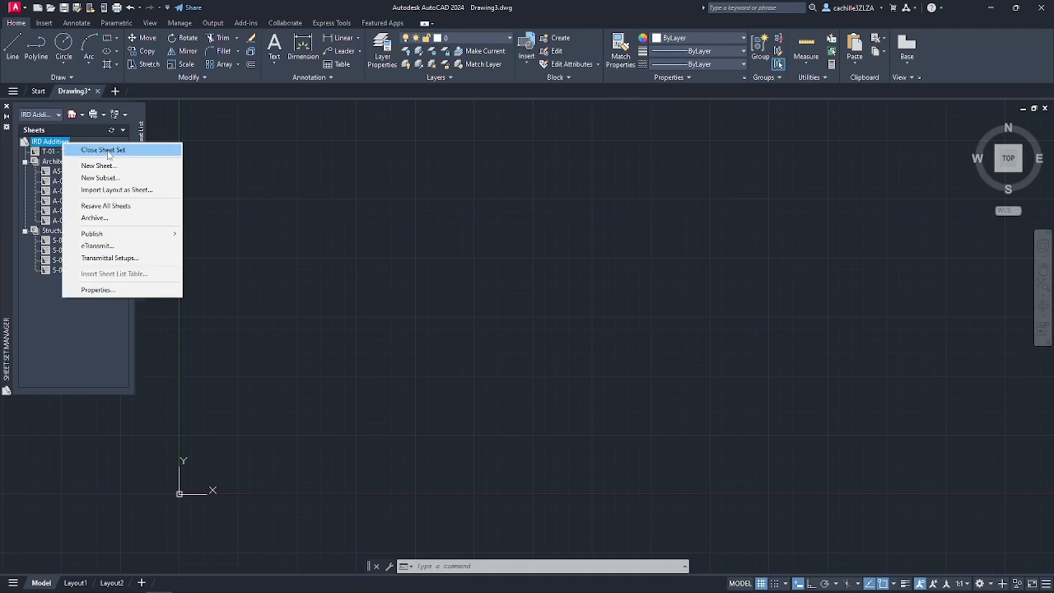
{"action": "left_click", "coordinate": [108, 152]}
{"action": "right_click", "coordinate": [59, 142]}
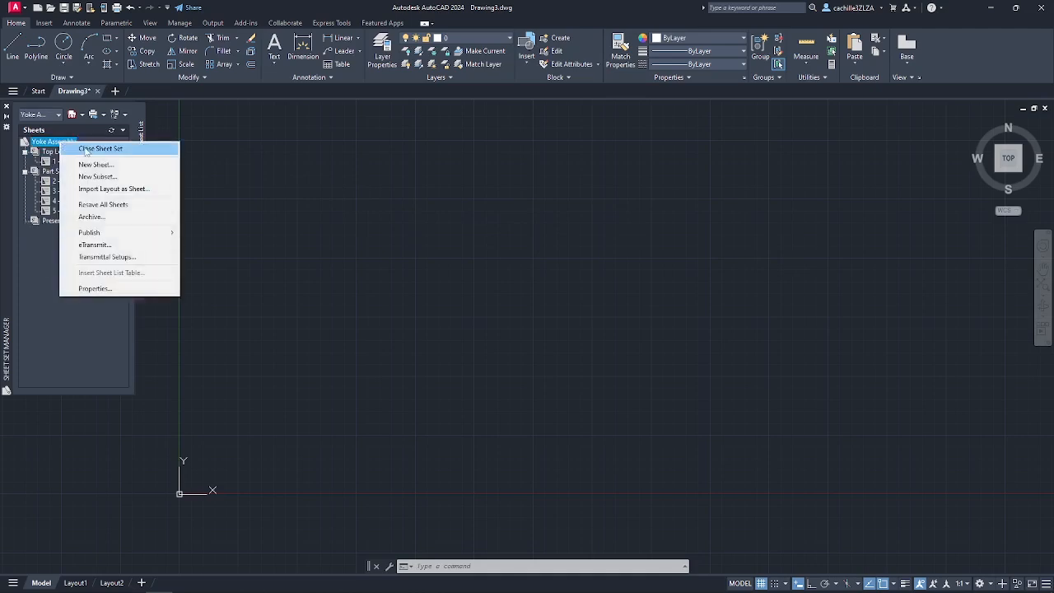
{"action": "left_click", "coordinate": [85, 149]}
Step: Start a new sheet set based on existing drawings and name it California House
{"action": "left_click", "coordinate": [58, 114]}
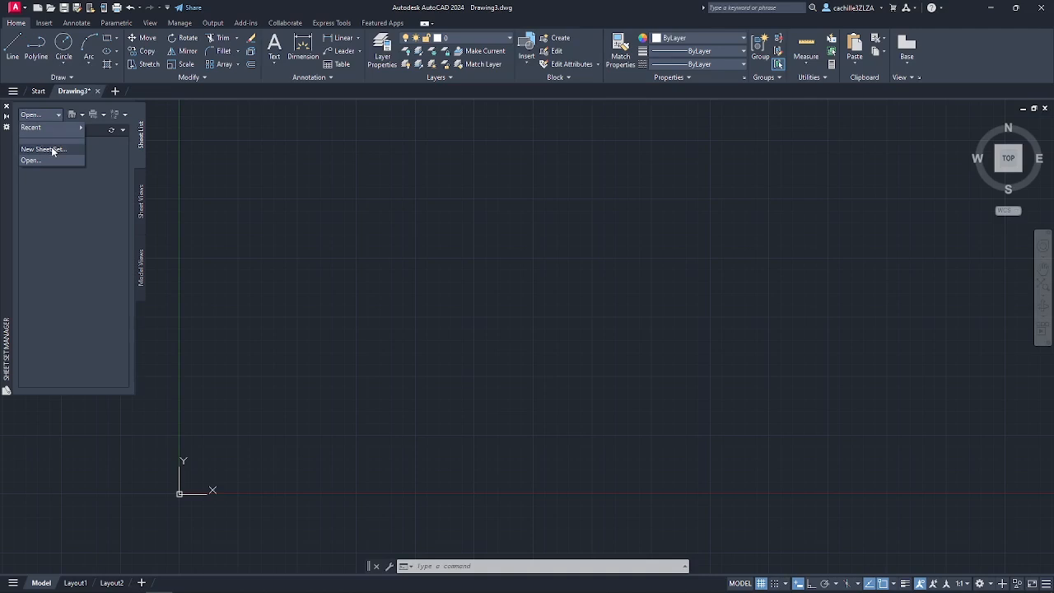
{"action": "left_click", "coordinate": [52, 149]}
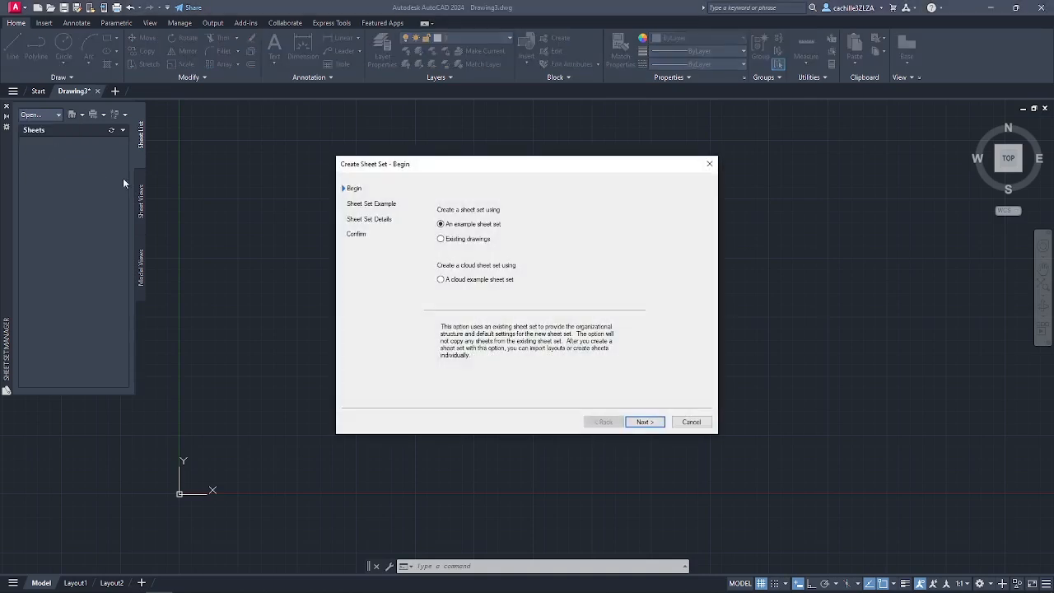
{"action": "left_click", "coordinate": [440, 238]}
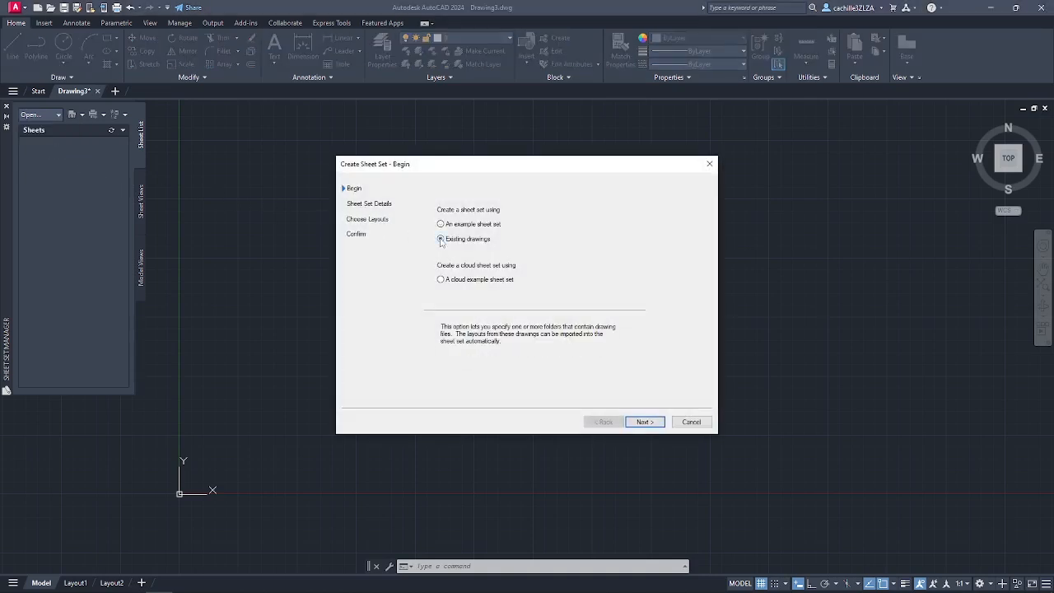
{"action": "left_click", "coordinate": [645, 422]}
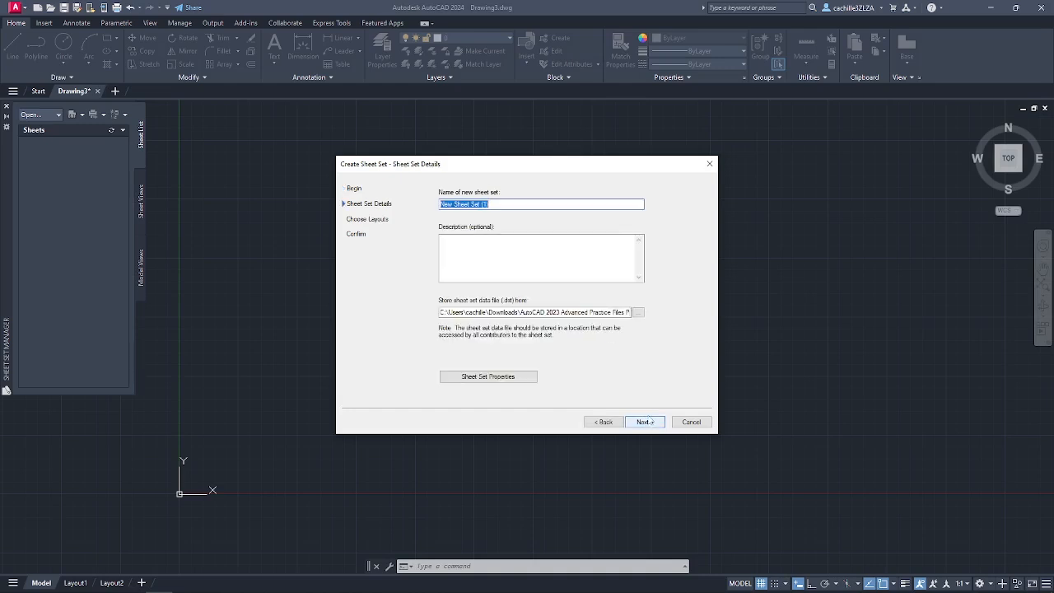
{"action": "type", "text": "California House"}
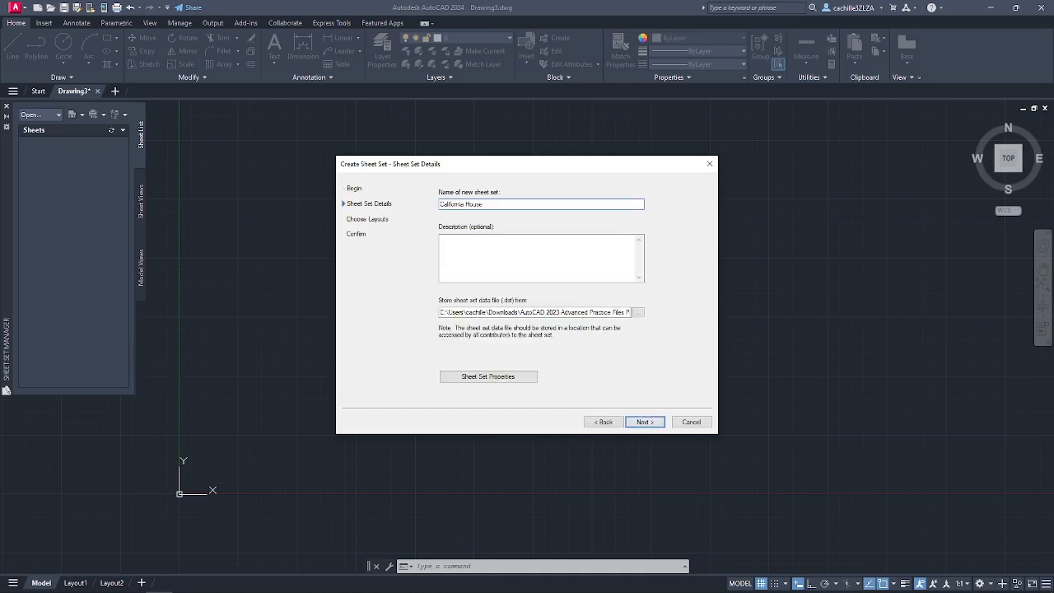
Step: Set the California House project folder as the storage location for the sheet set data file
{"action": "left_click", "coordinate": [639, 312]}
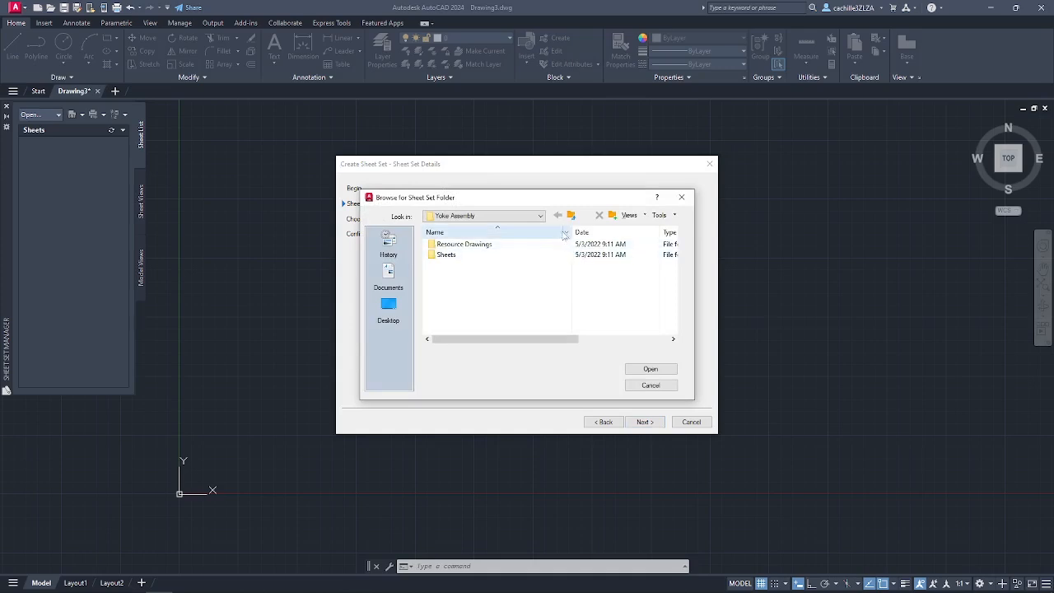
{"action": "left_click", "coordinate": [572, 215]}
{"action": "double_click", "coordinate": [461, 255]}
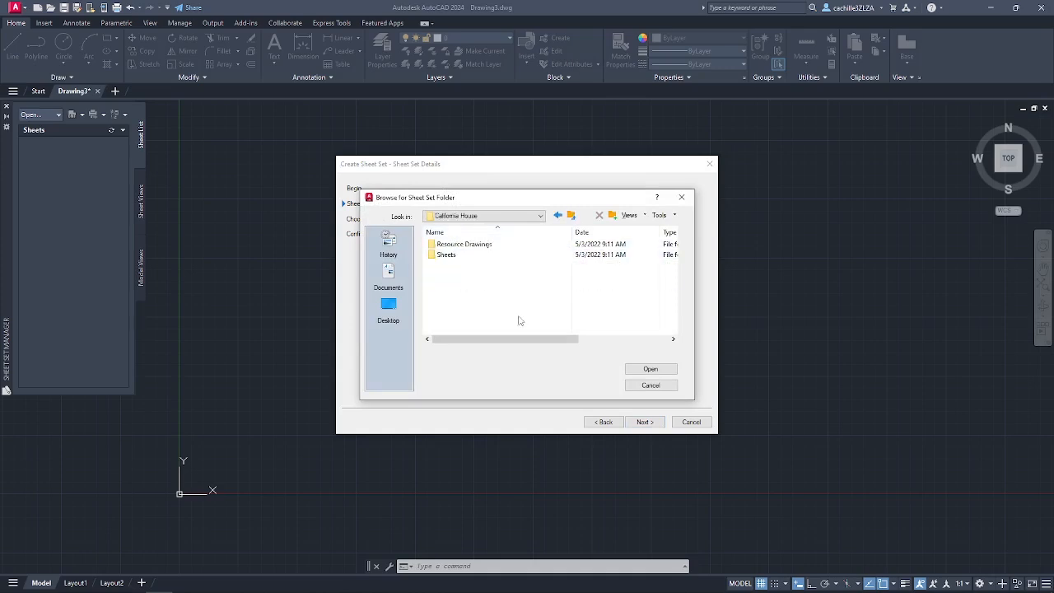
{"action": "left_click", "coordinate": [650, 369]}
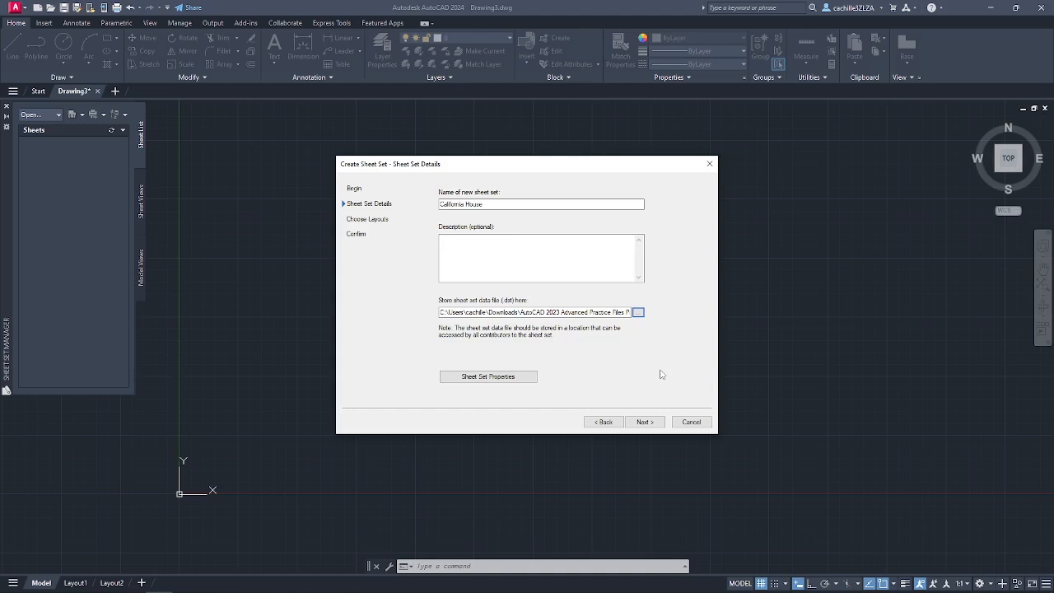
Step: In the sheet set properties, add the Resource Drawings folder under Sheet Sets, Projects, California House as the model view location
{"action": "left_click", "coordinate": [494, 376]}
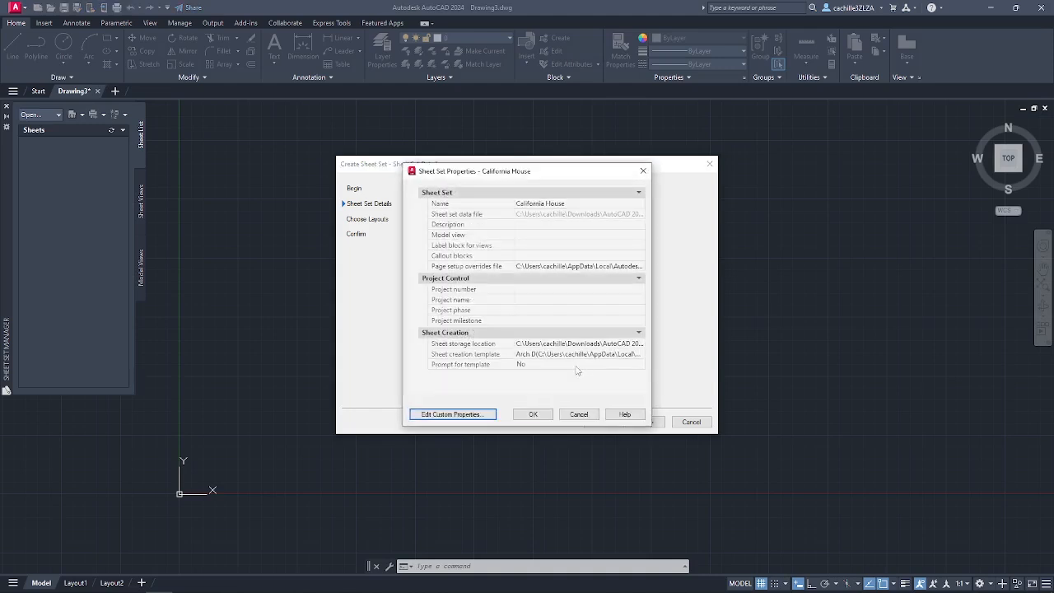
{"action": "left_click", "coordinate": [593, 238]}
{"action": "left_click", "coordinate": [640, 236]}
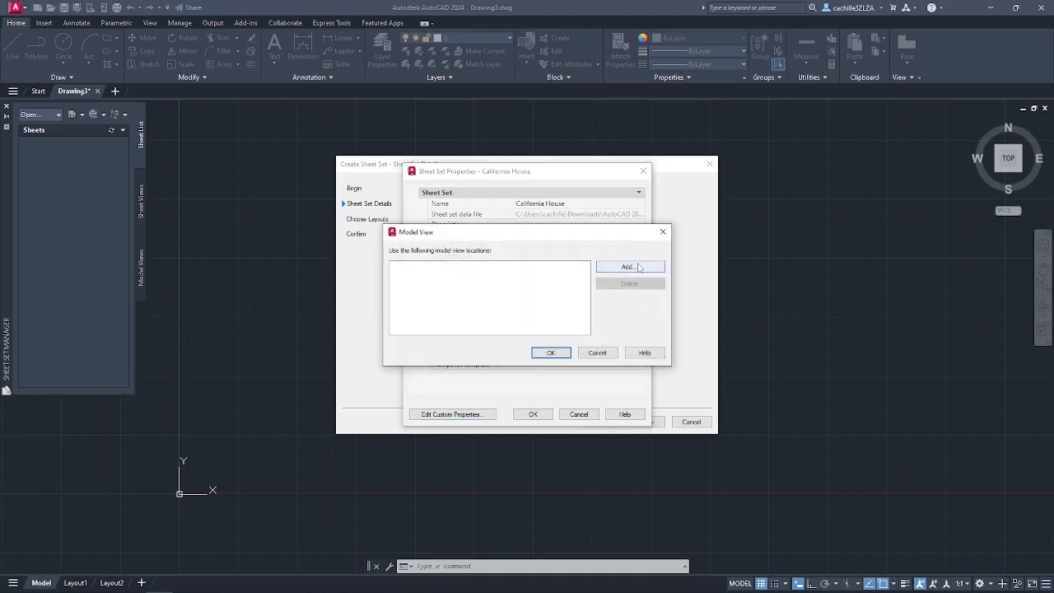
{"action": "left_click", "coordinate": [639, 268]}
{"action": "left_click", "coordinate": [580, 182]}
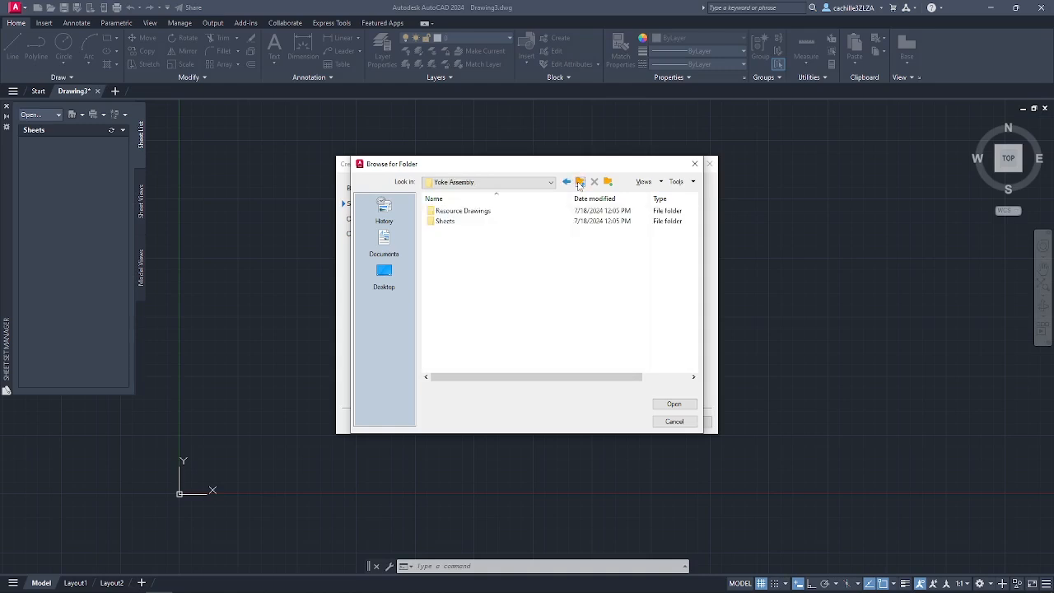
{"action": "left_click", "coordinate": [580, 182]}
{"action": "left_click", "coordinate": [580, 182]}
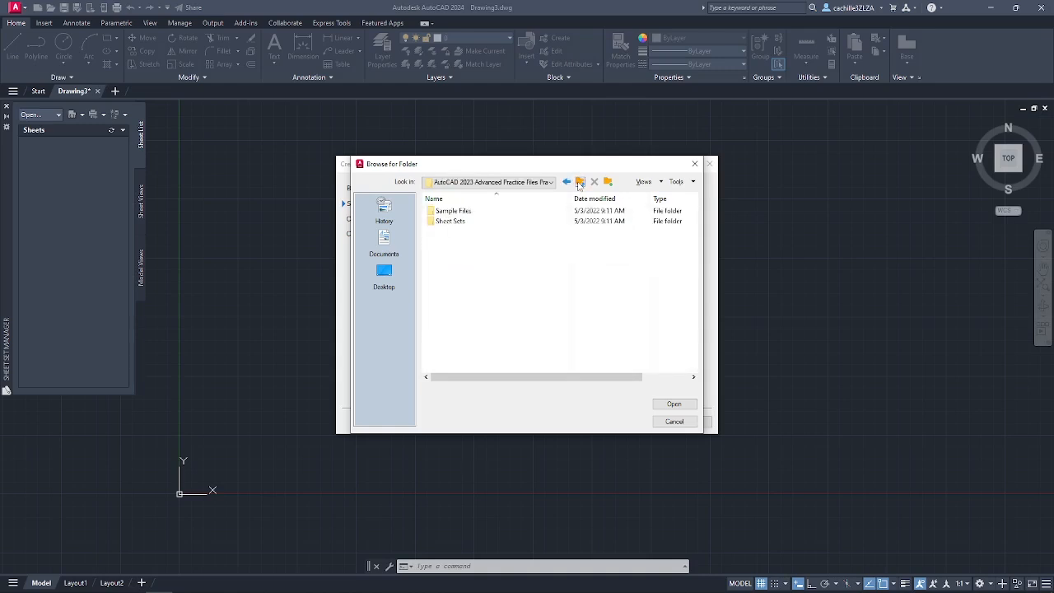
{"action": "double_click", "coordinate": [466, 220]}
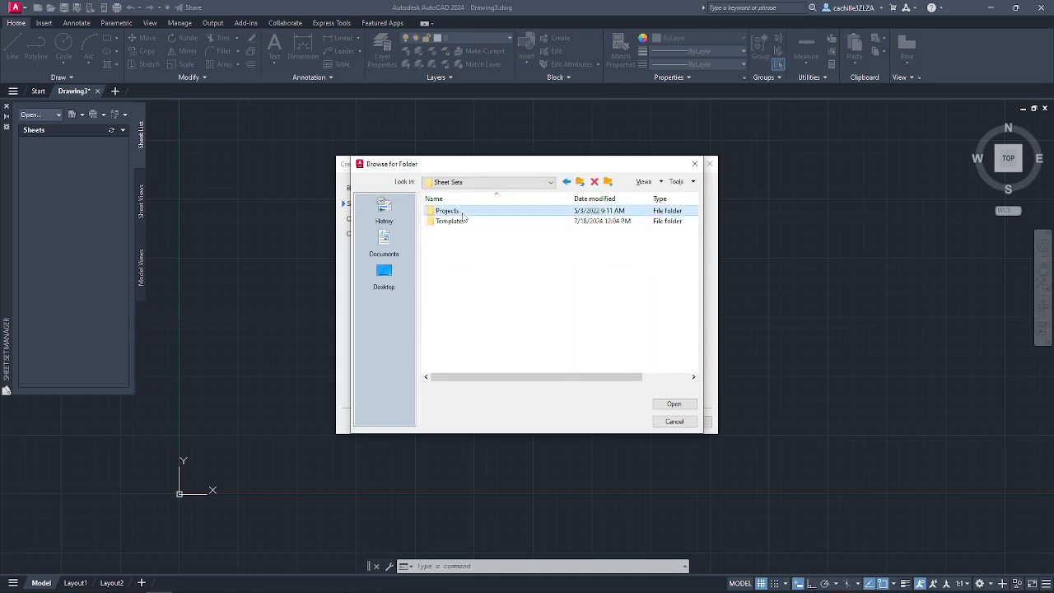
{"action": "double_click", "coordinate": [452, 212]}
{"action": "double_click", "coordinate": [492, 213]}
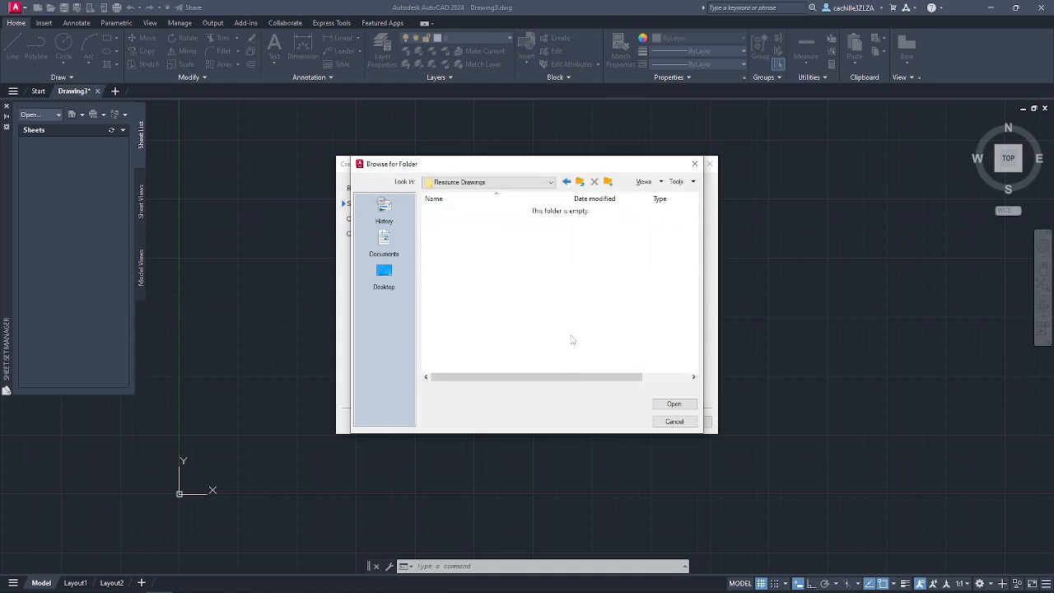
{"action": "left_click", "coordinate": [673, 403]}
{"action": "left_click", "coordinate": [551, 354]}
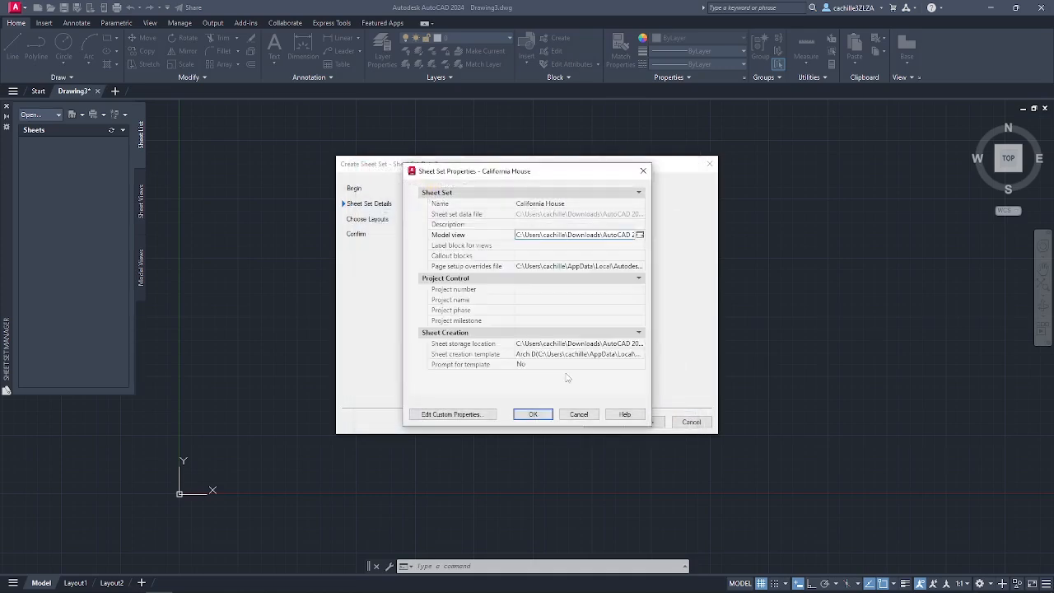
{"action": "left_click", "coordinate": [533, 415]}
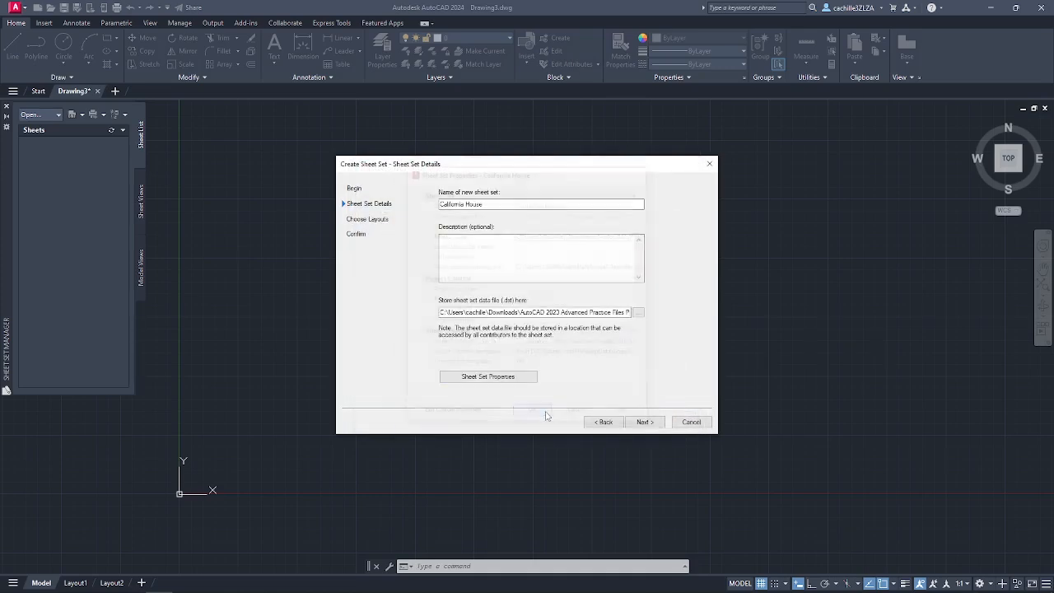
Step: Proceed to choosing layouts and turn off prefixing sheet titles with the file name in the import options
{"action": "left_click", "coordinate": [644, 421]}
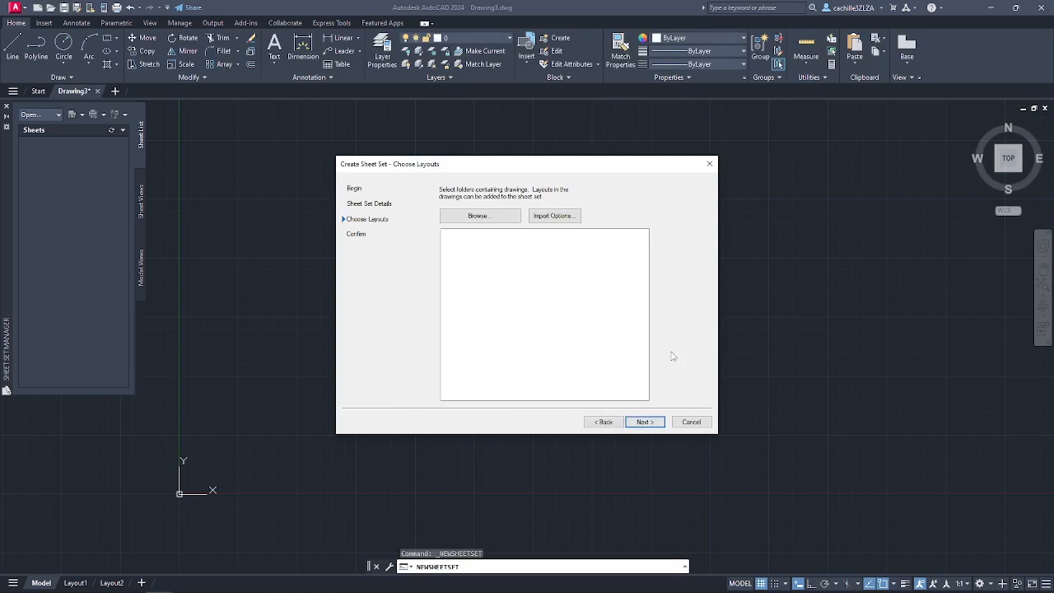
{"action": "left_click", "coordinate": [554, 216]}
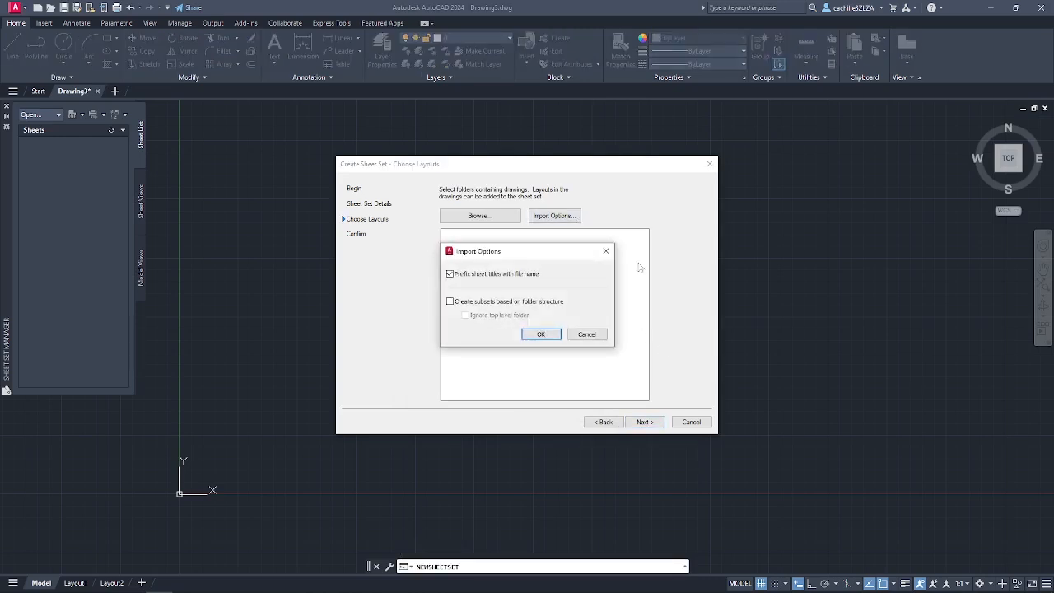
{"action": "left_click", "coordinate": [452, 274]}
{"action": "left_click", "coordinate": [556, 333]}
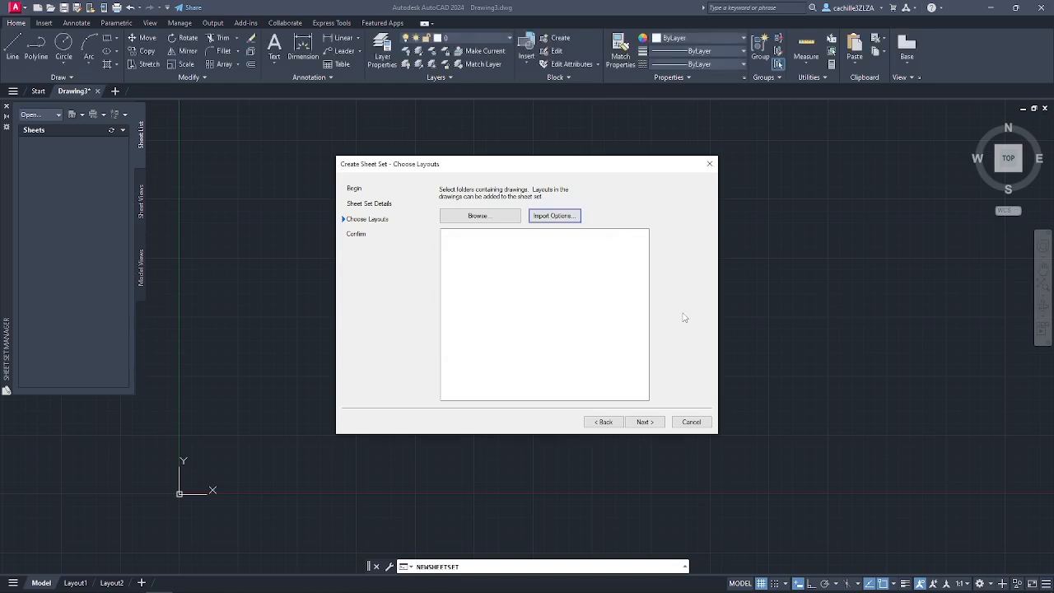
Step: Load the layouts from the California House project's Resource Drawings folder, found in the AutoCAD 2023 Advanced Practice Files download
{"action": "left_click", "coordinate": [498, 217]}
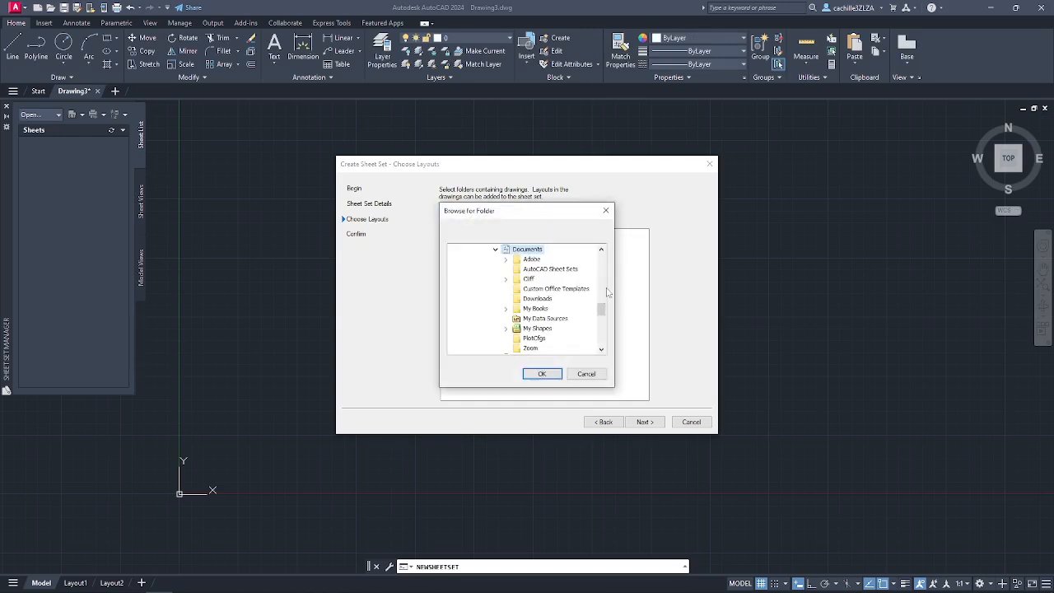
{"action": "left_click_drag", "start_coordinate": [602, 309], "coordinate": [602, 310]}
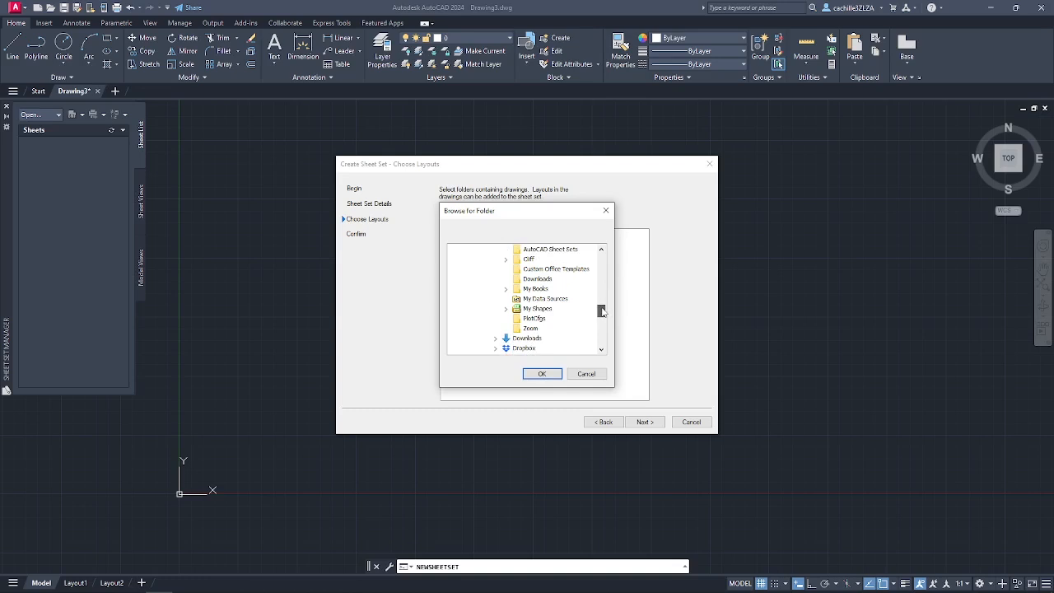
{"action": "left_click", "coordinate": [533, 338]}
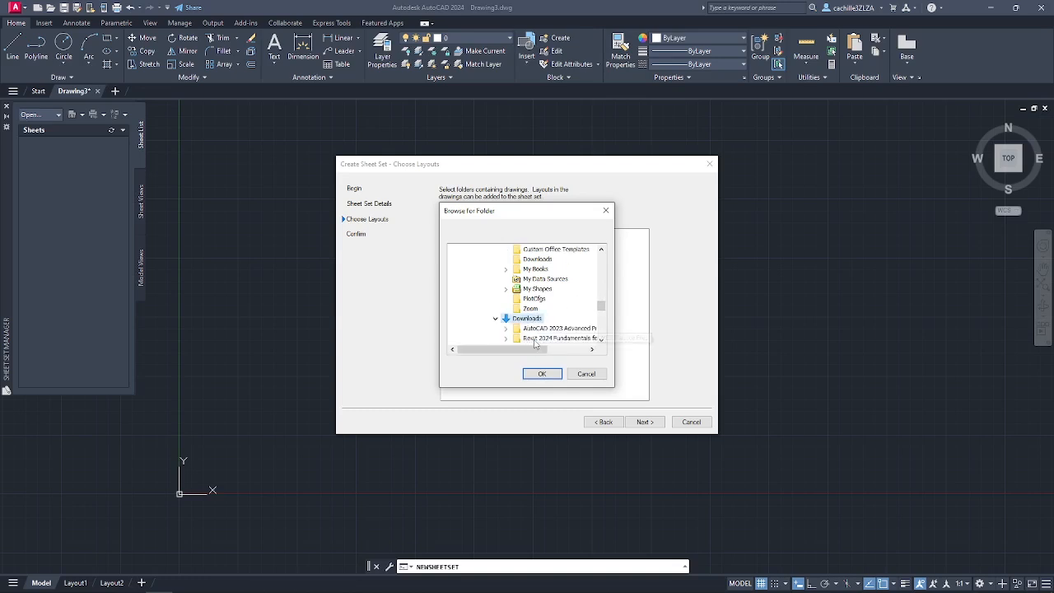
{"action": "scroll", "coordinate": [544, 309], "scroll_direction": "down", "scroll_amount": 1}
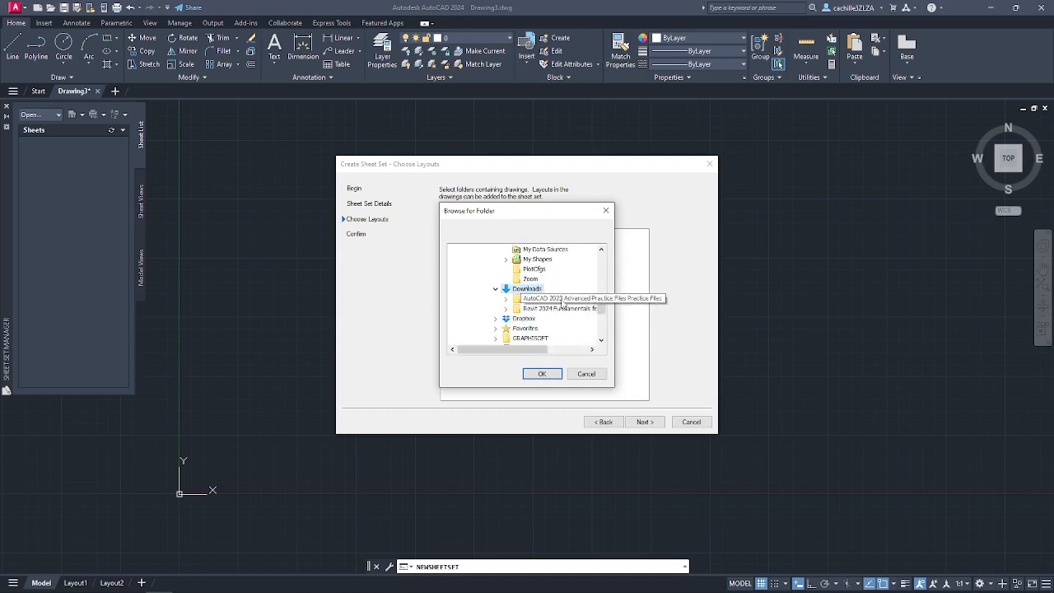
{"action": "double_click", "coordinate": [562, 300]}
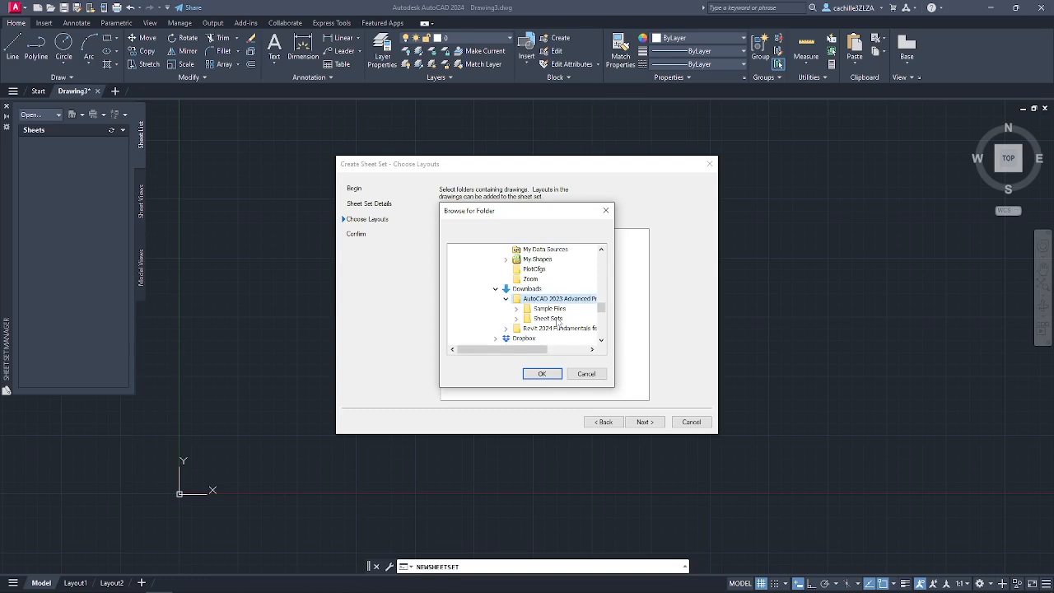
{"action": "double_click", "coordinate": [554, 319]}
{"action": "double_click", "coordinate": [565, 306]}
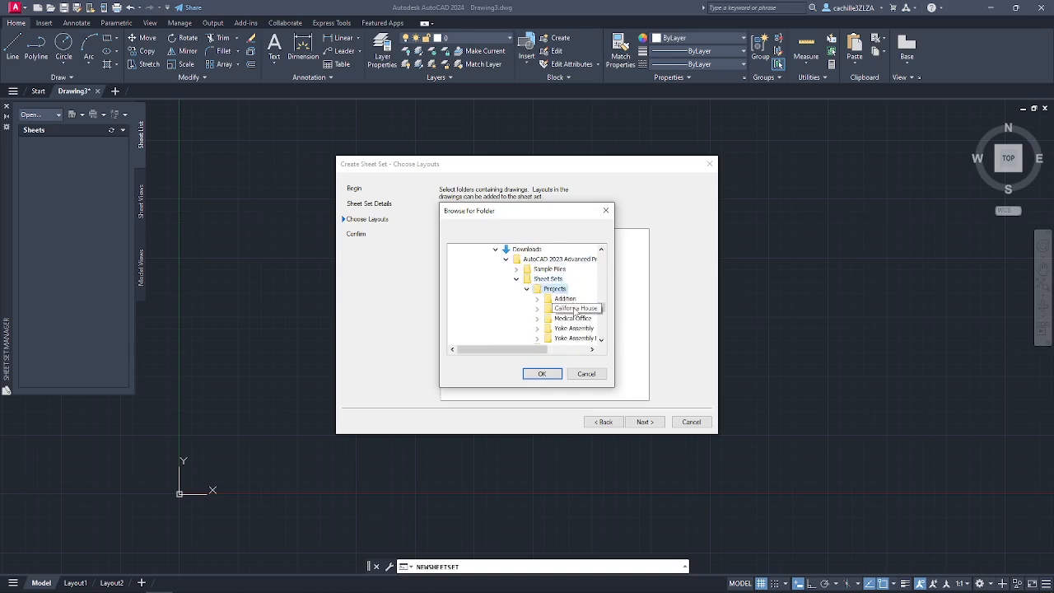
{"action": "left_click", "coordinate": [587, 310]}
{"action": "left_click", "coordinate": [589, 319]}
{"action": "left_click_drag", "start_coordinate": [543, 349], "coordinate": [584, 349]}
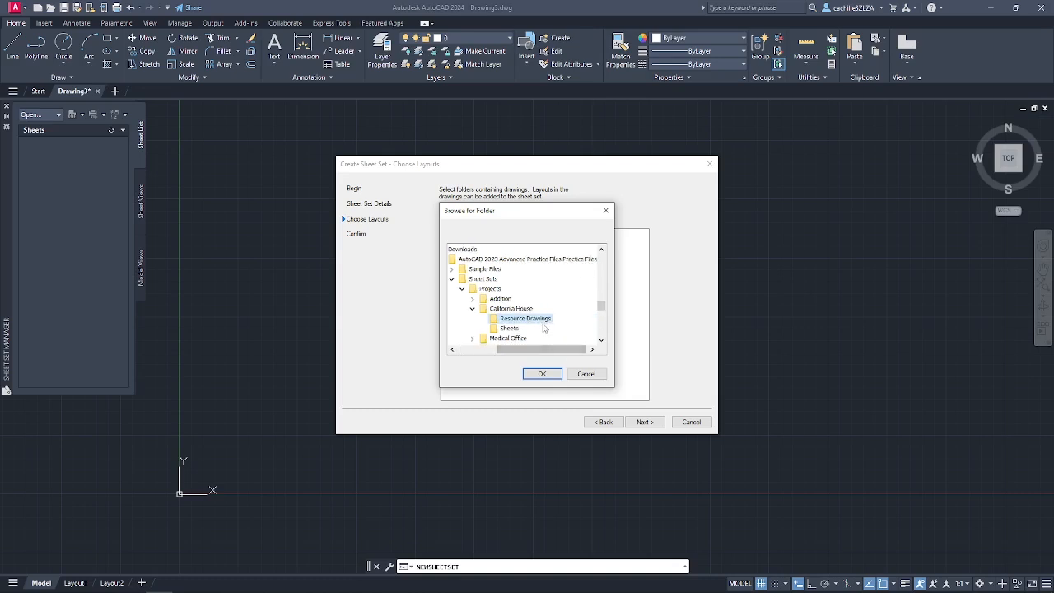
{"action": "key", "text": "Return"}
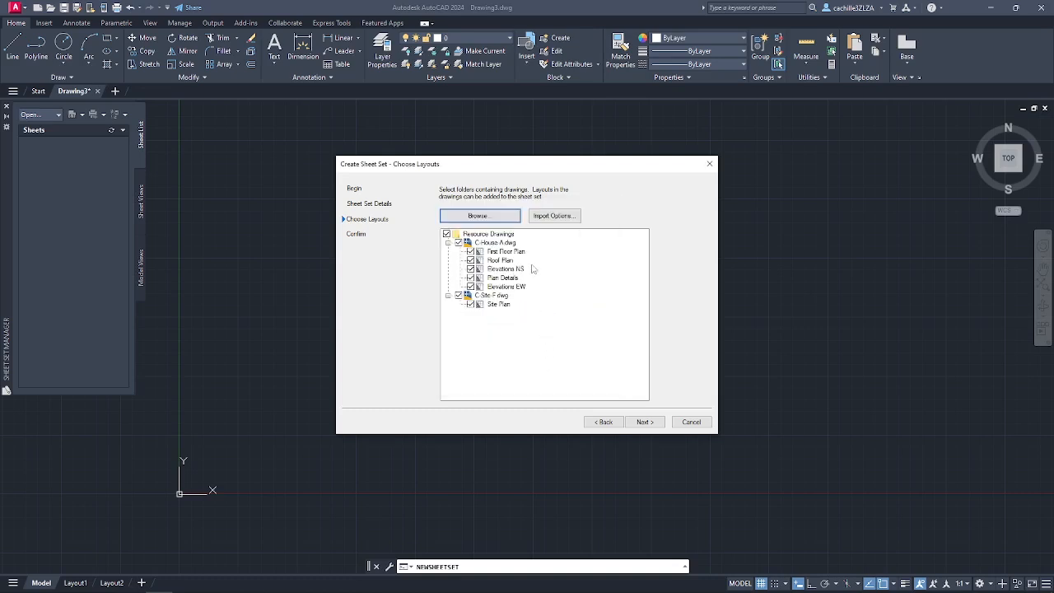
Step: Exclude the C-Site-F.dwg drawing, keep all C-House-A.dwg layouts, and finish creating the sheet set
{"action": "left_click", "coordinate": [510, 243]}
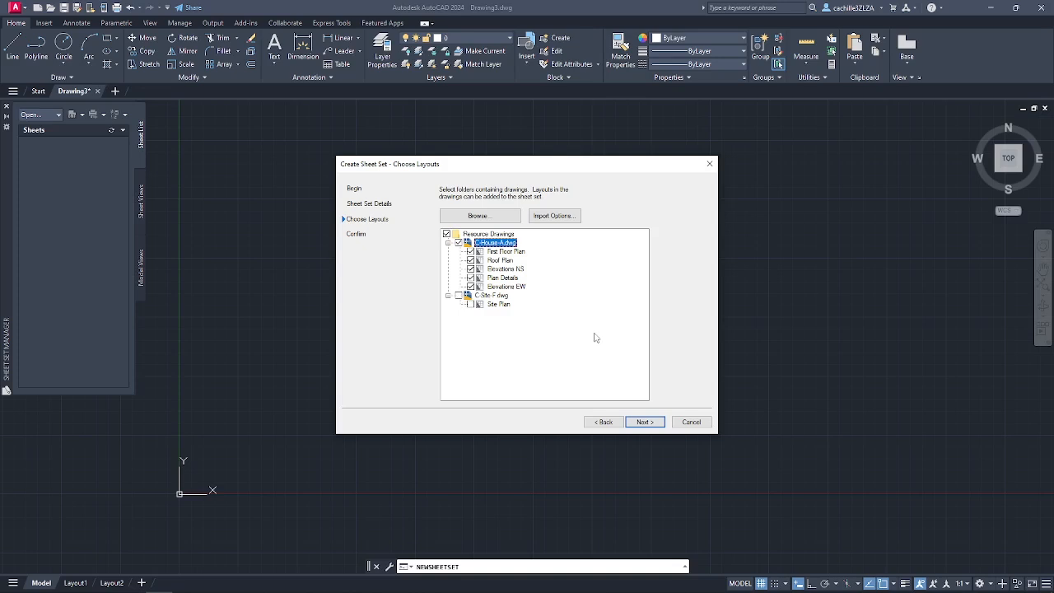
{"action": "left_click", "coordinate": [645, 422]}
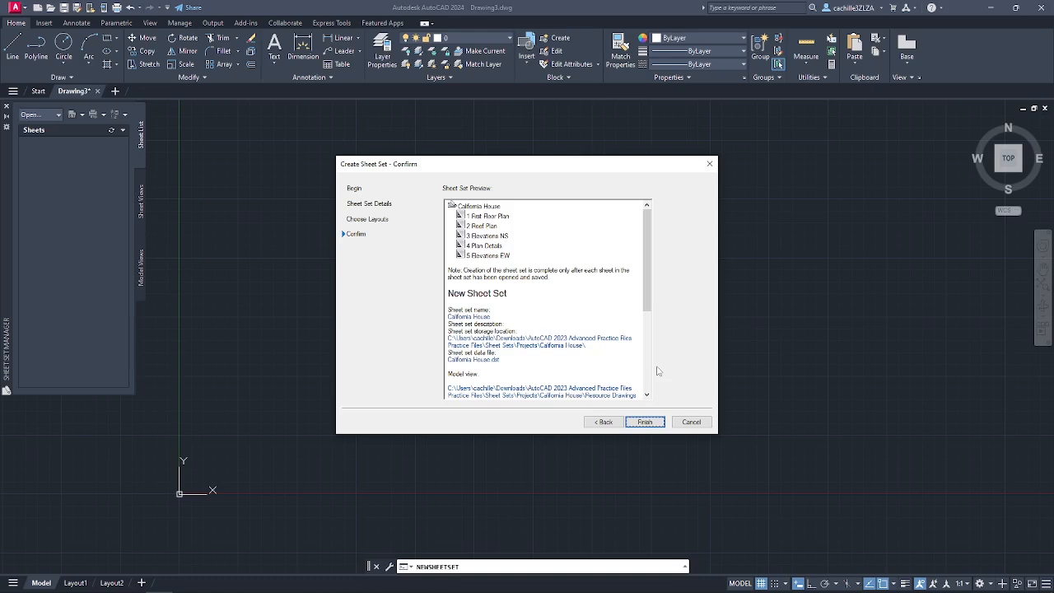
{"action": "left_click", "coordinate": [645, 421]}
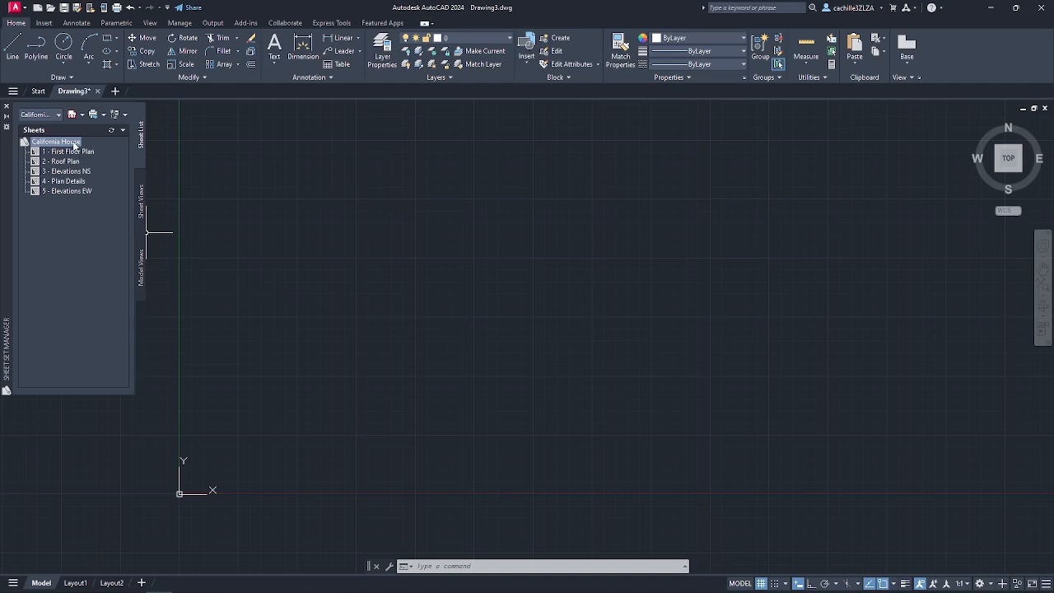
Step: Create a new subset named Architectural in the California House sheet set
{"action": "right_click", "coordinate": [74, 145]}
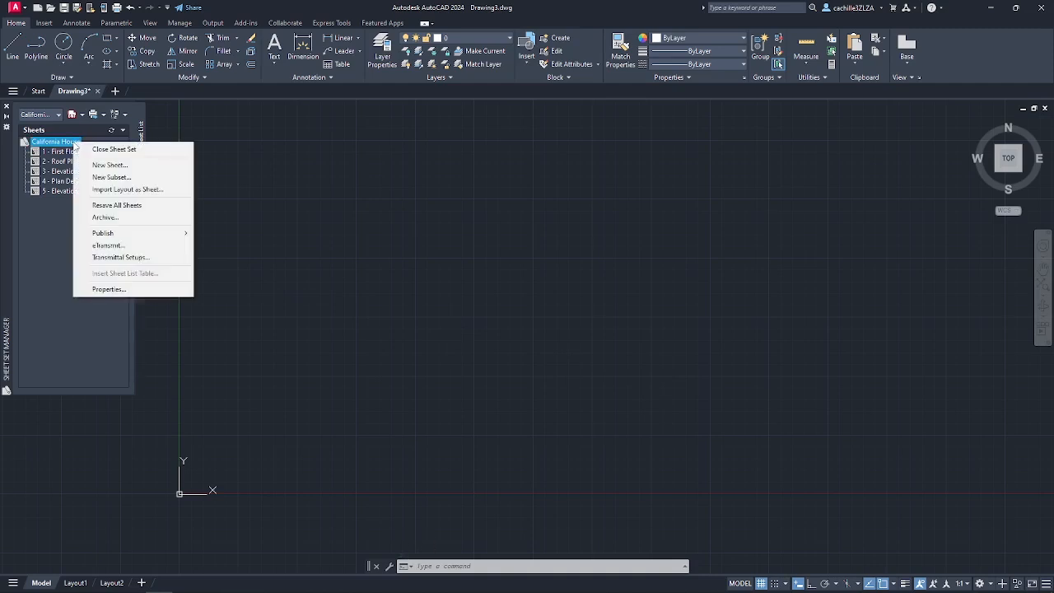
{"action": "left_click", "coordinate": [109, 177]}
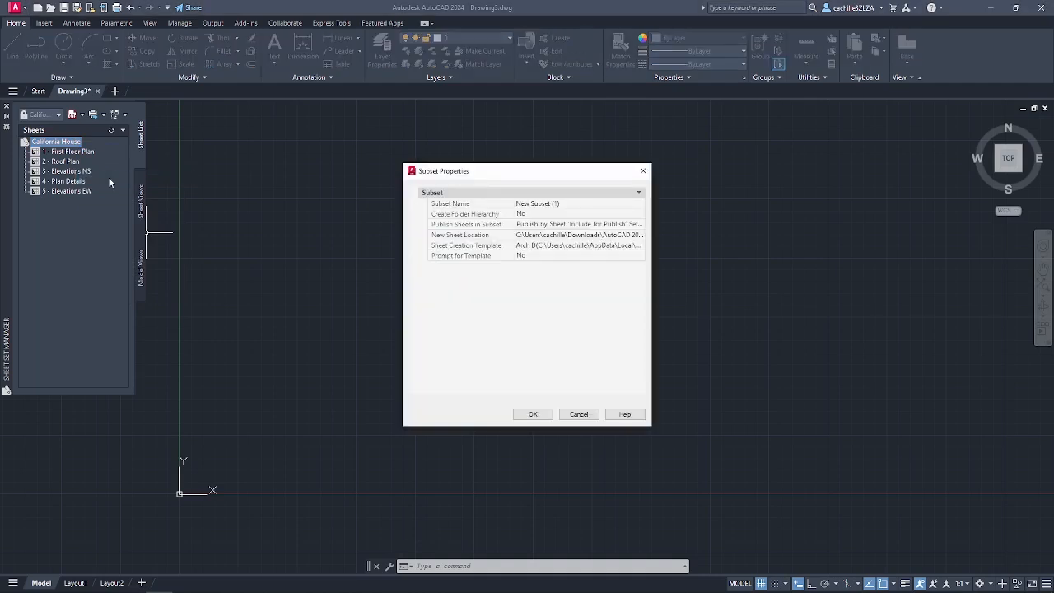
{"action": "left_click", "coordinate": [570, 204]}
{"action": "key", "text": "BackSpace"}
{"action": "type", "text": "Architectural"}
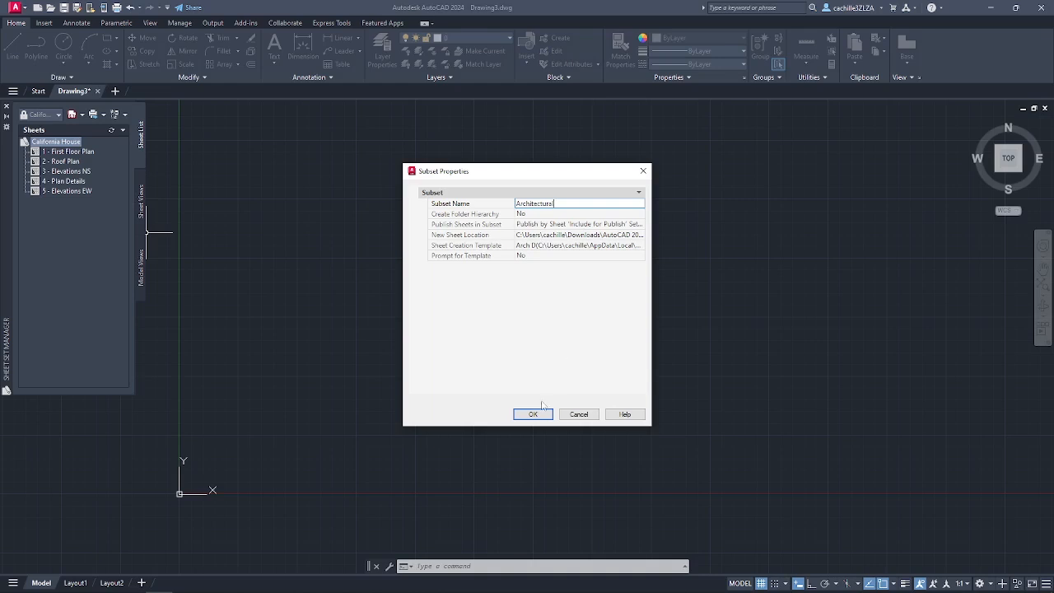
{"action": "left_click", "coordinate": [534, 414]}
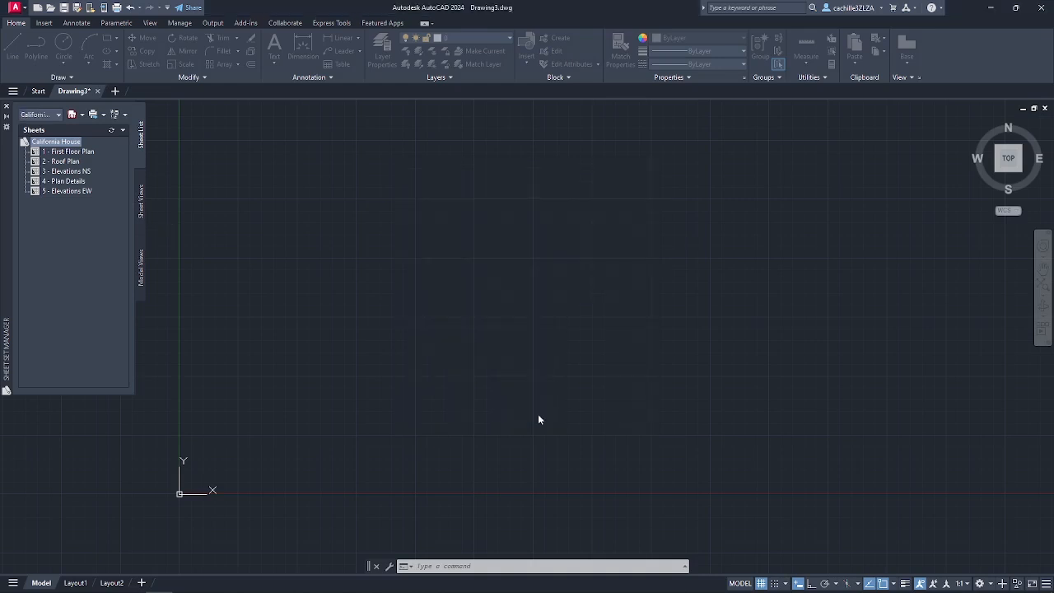
Step: Move the First Floor Plan, Roof Plan, Elevations NS, Plan Details and Elevations EW sheets into the Architectural subset in that order
{"action": "left_click", "coordinate": [87, 154]}
{"action": "left_click_drag", "start_coordinate": [87, 154], "coordinate": [75, 203]}
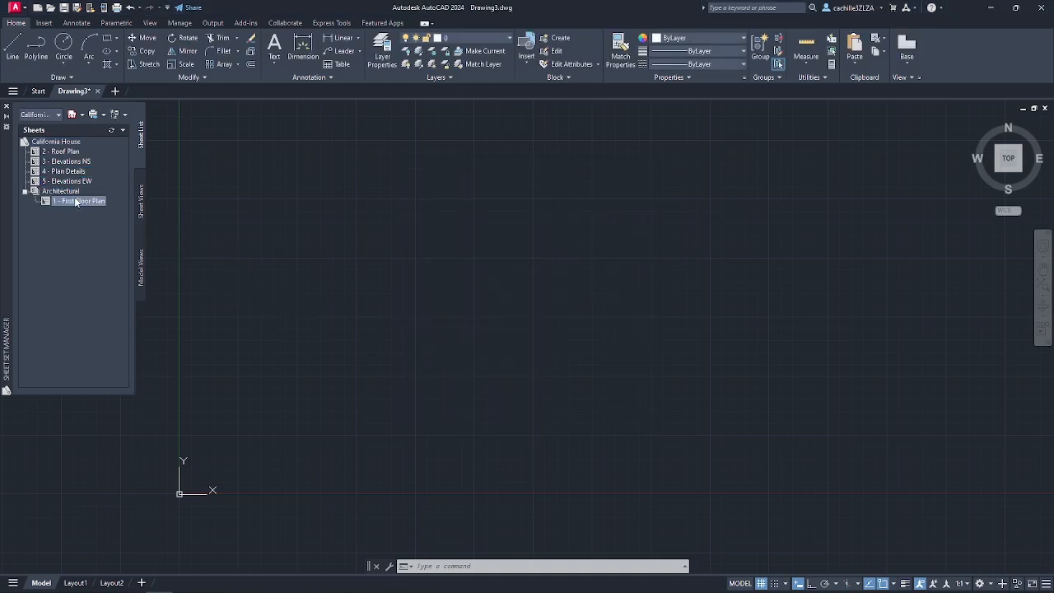
{"action": "left_click", "coordinate": [72, 156]}
{"action": "left_click_drag", "start_coordinate": [72, 155], "coordinate": [71, 206]}
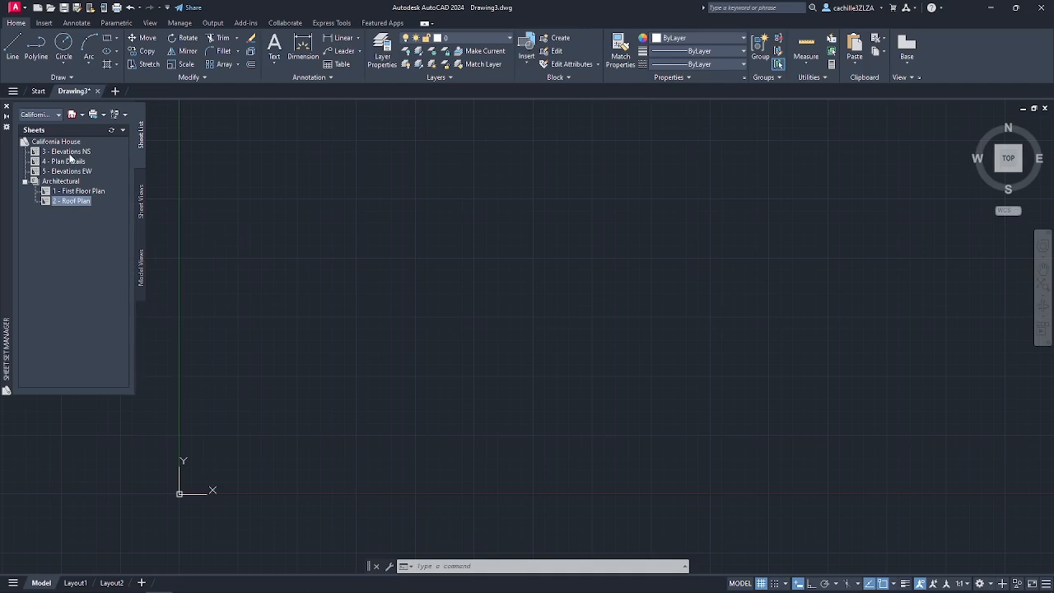
{"action": "left_click_drag", "start_coordinate": [69, 153], "coordinate": [69, 206]}
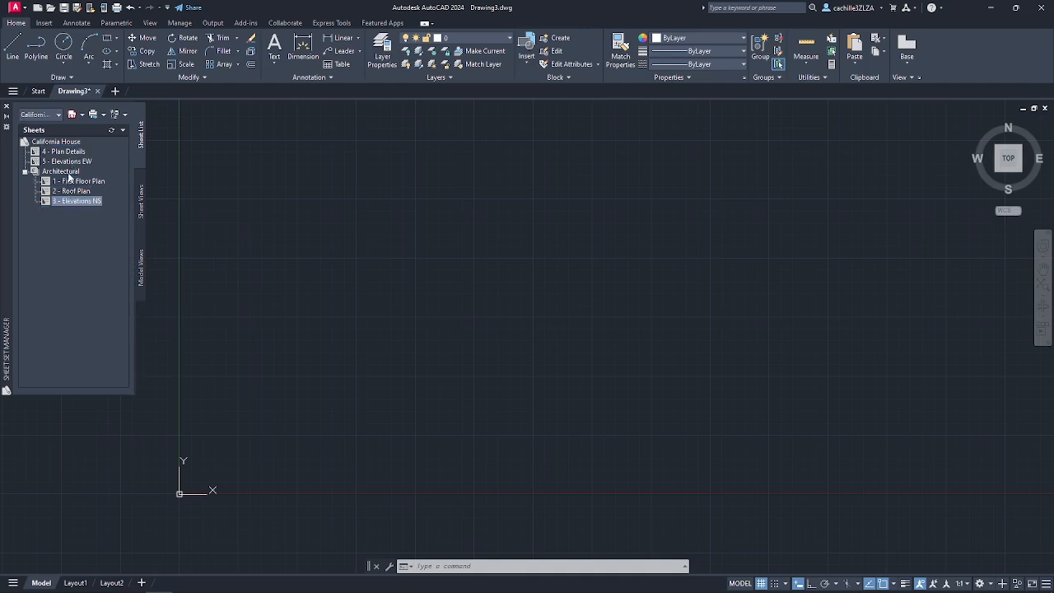
{"action": "left_click_drag", "start_coordinate": [69, 153], "coordinate": [66, 208]}
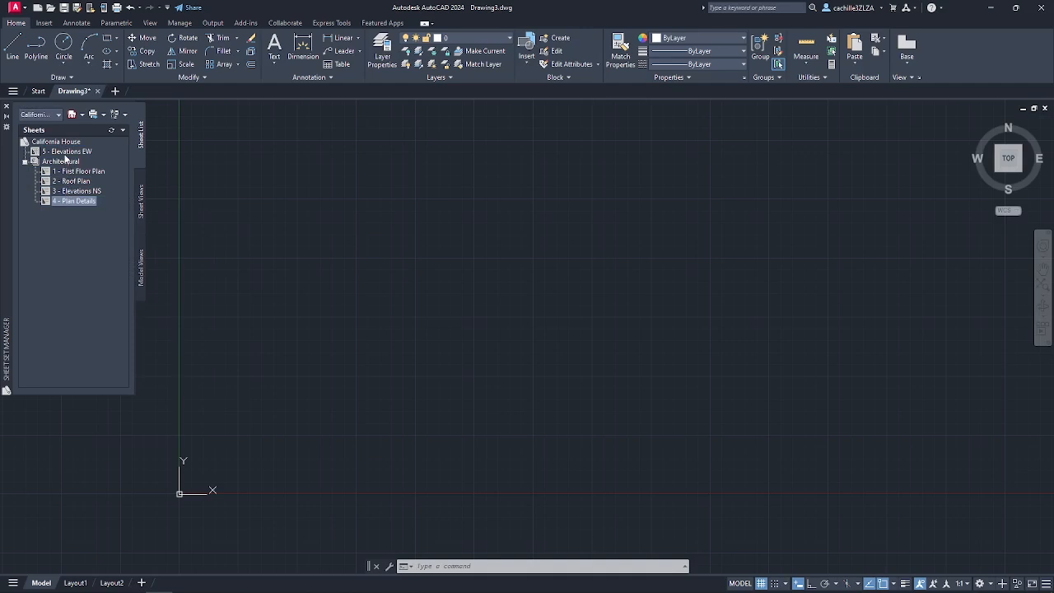
{"action": "left_click_drag", "start_coordinate": [66, 152], "coordinate": [61, 204]}
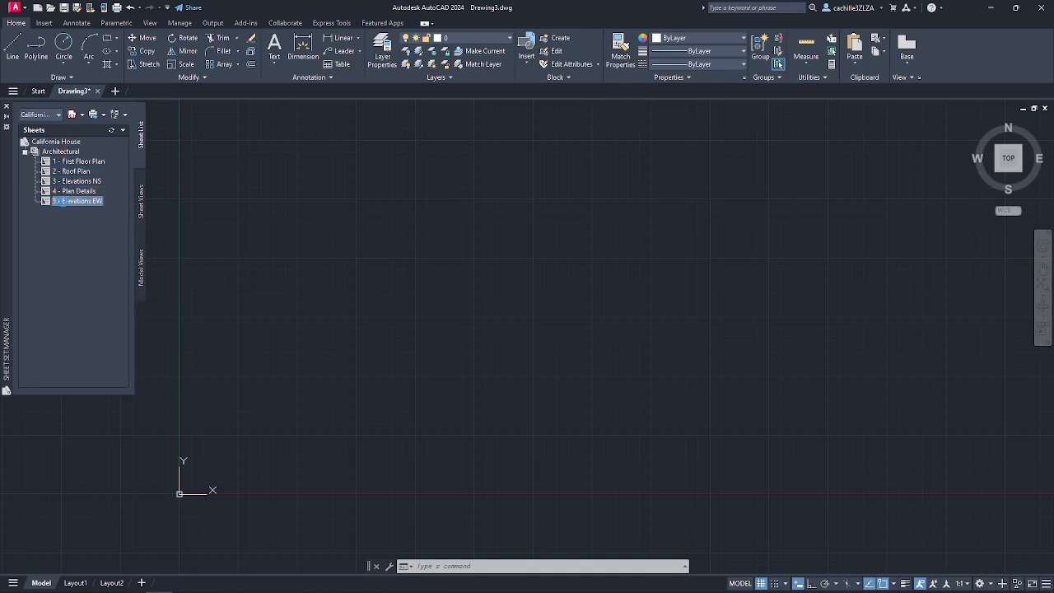
Step: Renumber the Architectural sheets consecutively from A1 for First Floor Plan to A5 for Elevations EW, keeping their titles
{"action": "right_click", "coordinate": [83, 165]}
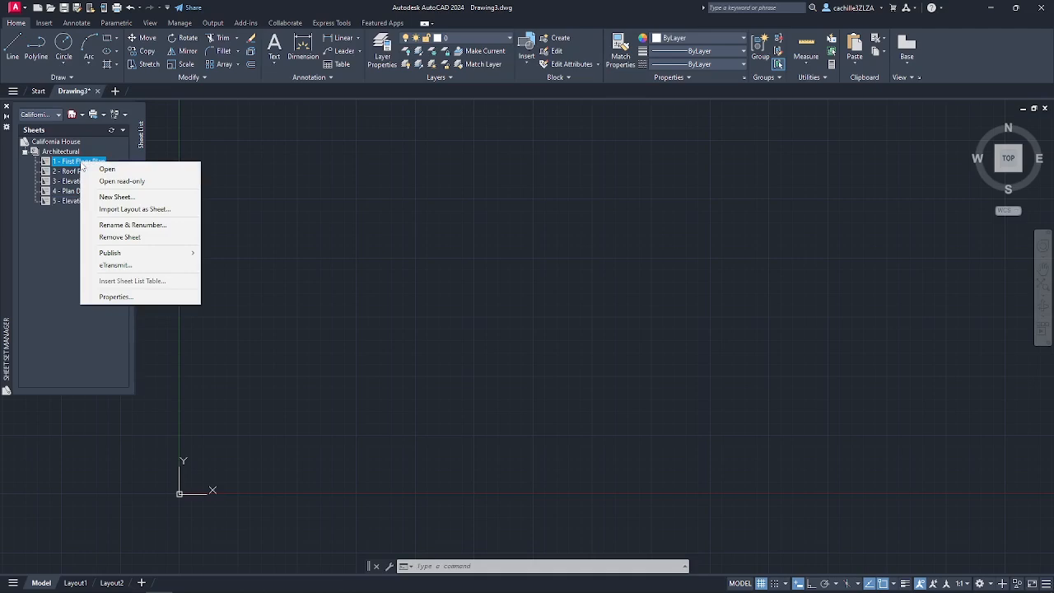
{"action": "left_click", "coordinate": [128, 225]}
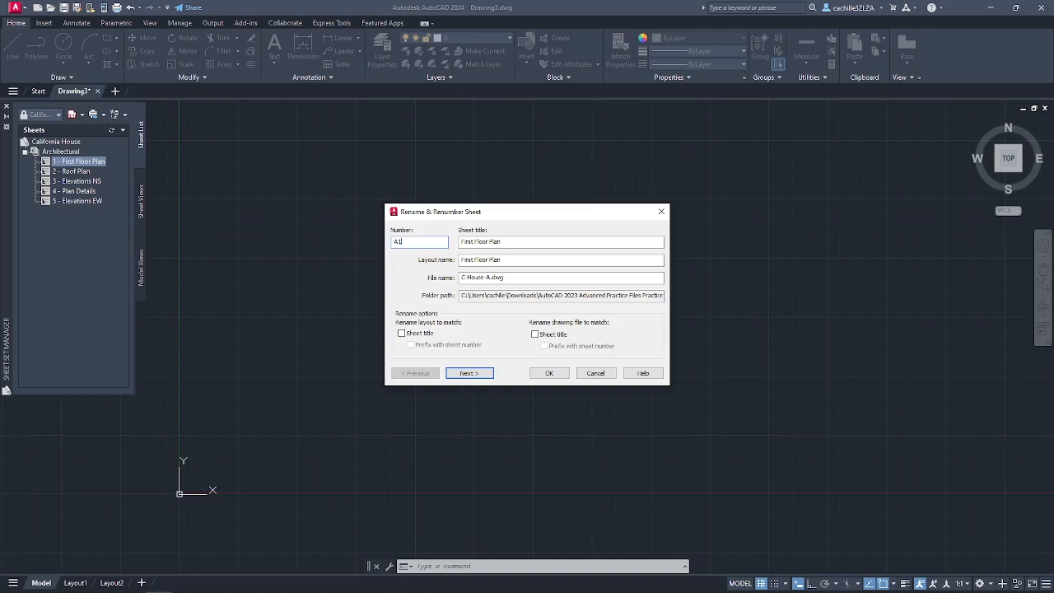
{"action": "left_click", "coordinate": [477, 373]}
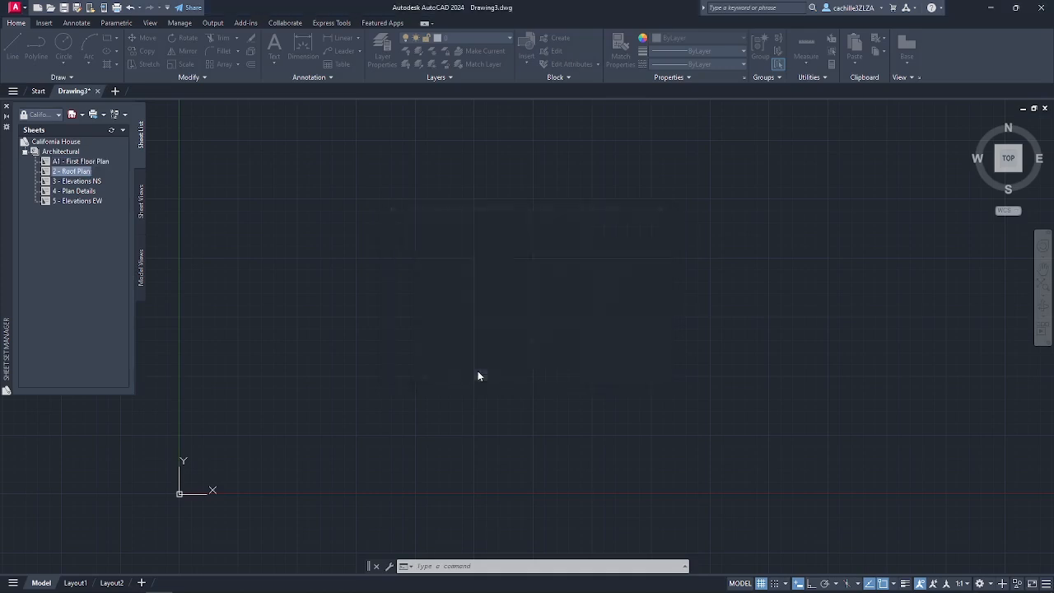
{"action": "type", "text": "A2"}
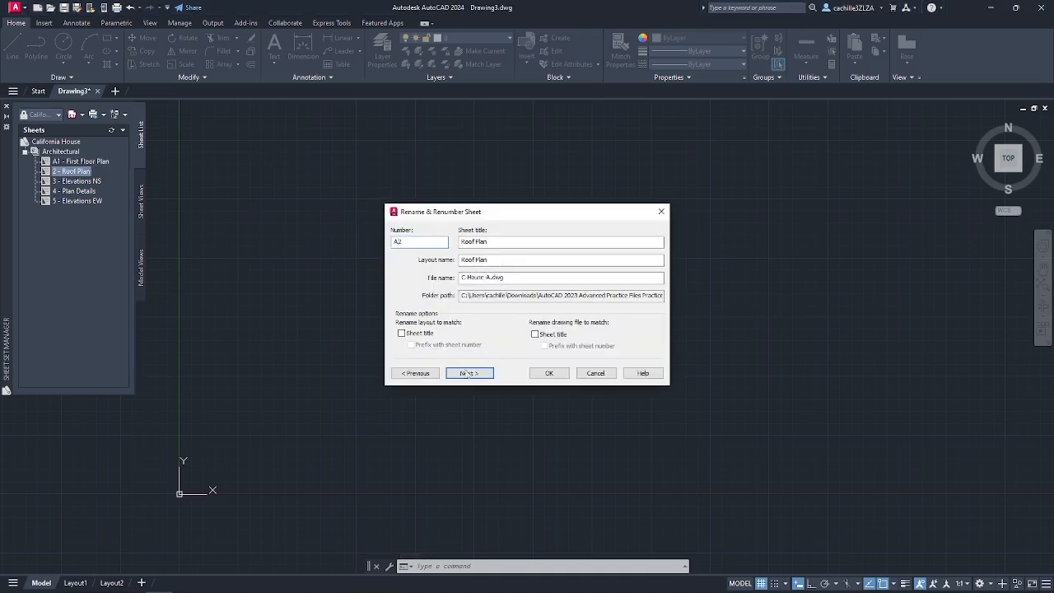
{"action": "left_click", "coordinate": [467, 374]}
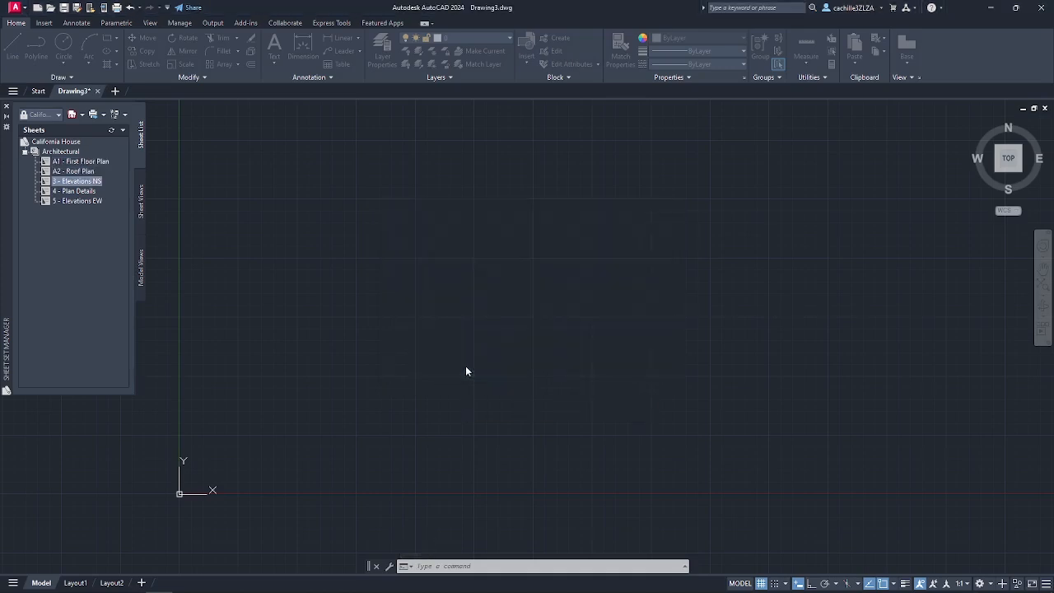
{"action": "type", "text": "A3"}
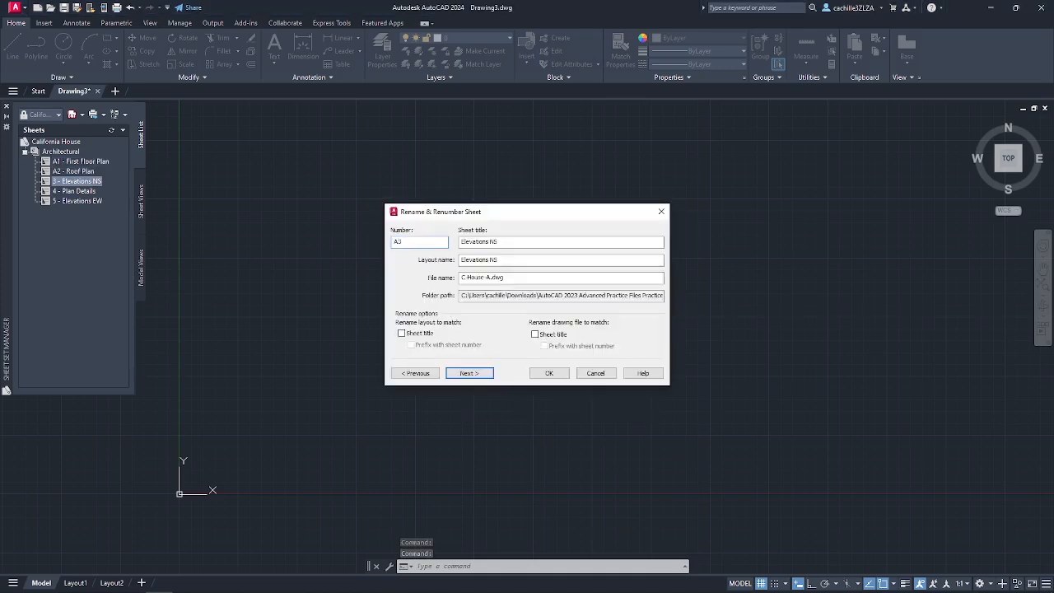
{"action": "left_click", "coordinate": [468, 373]}
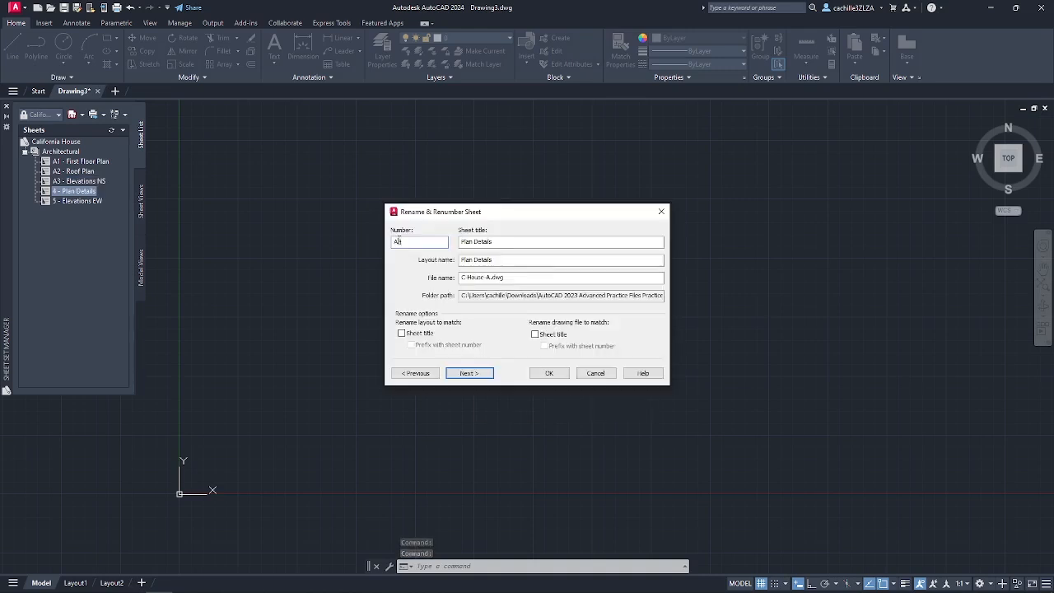
{"action": "type", "text": "A4"}
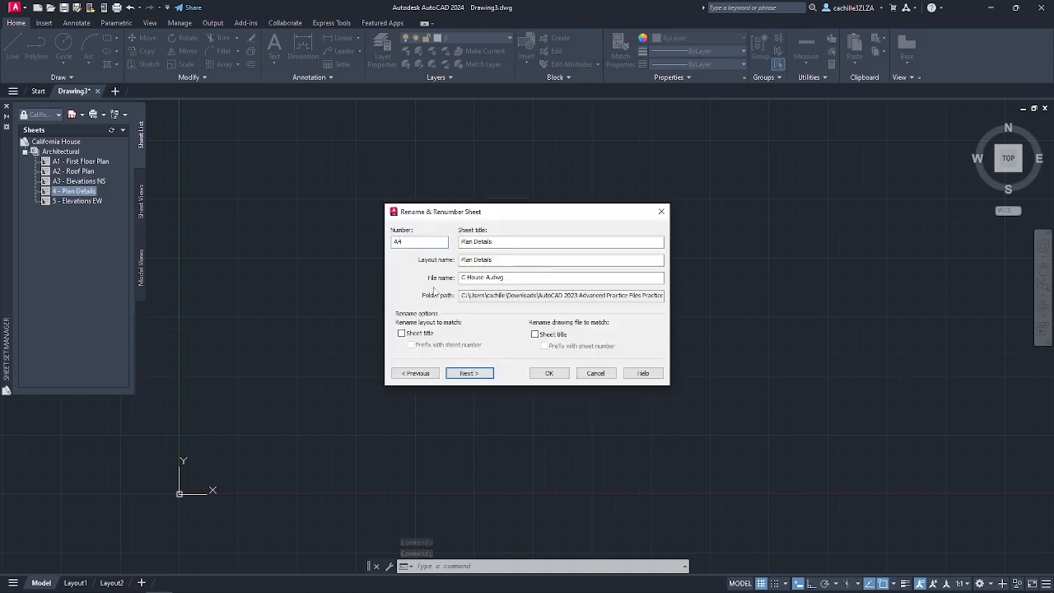
{"action": "left_click", "coordinate": [470, 373]}
{"action": "type", "text": "A5"}
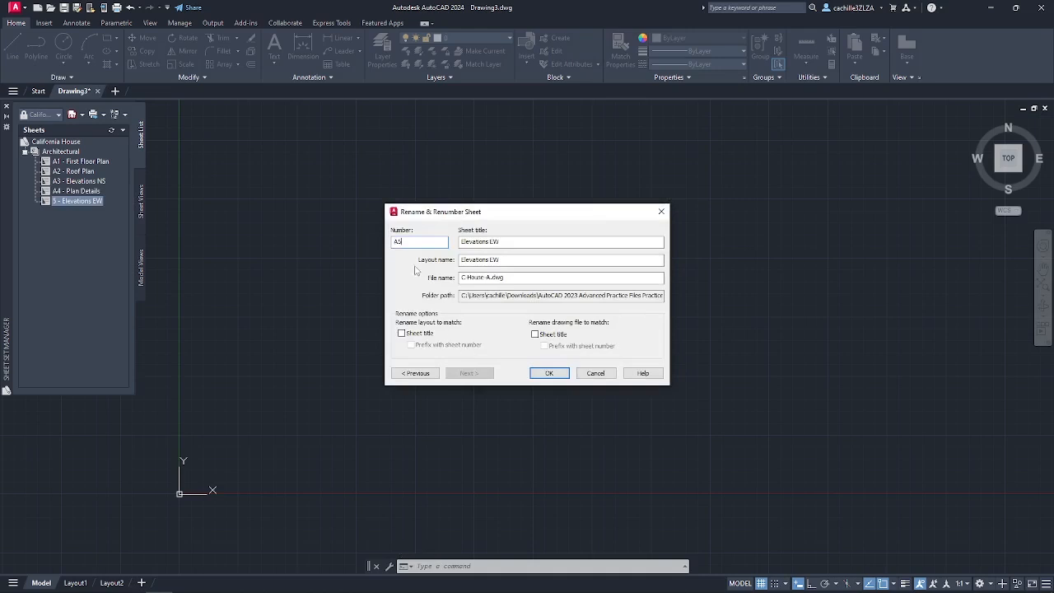
{"action": "left_click", "coordinate": [546, 374]}
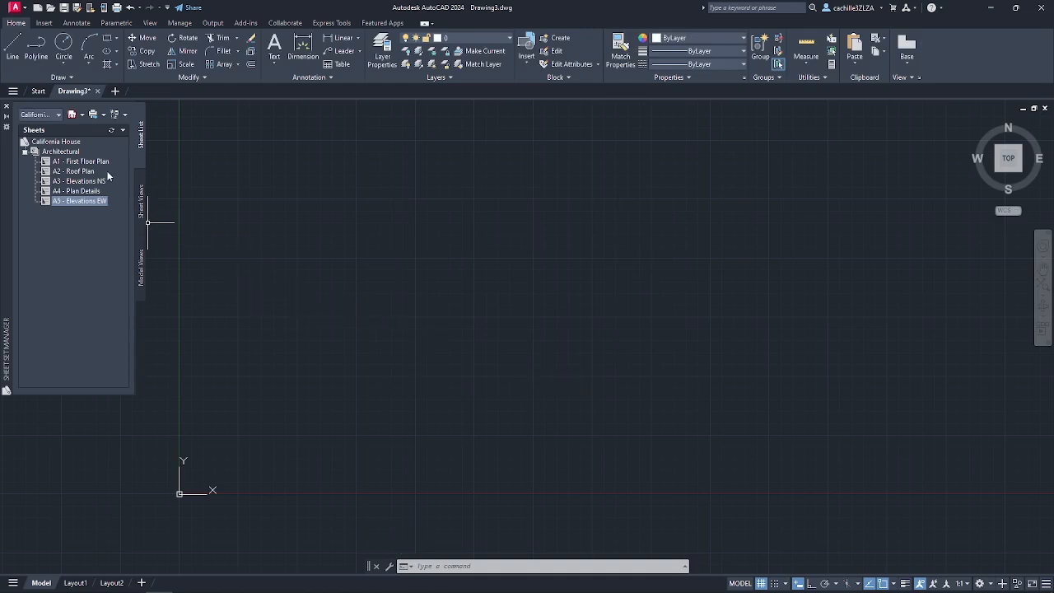
Step: Create a second subset named Civil directly under the California House sheet set
{"action": "mouse_move", "coordinate": [102, 164]}
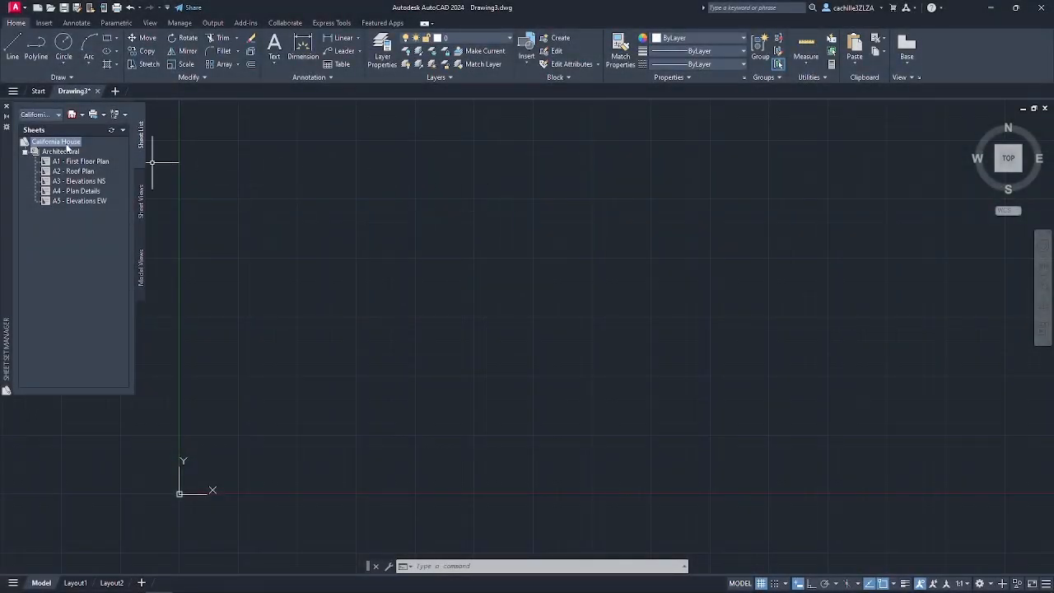
{"action": "right_click", "coordinate": [65, 144]}
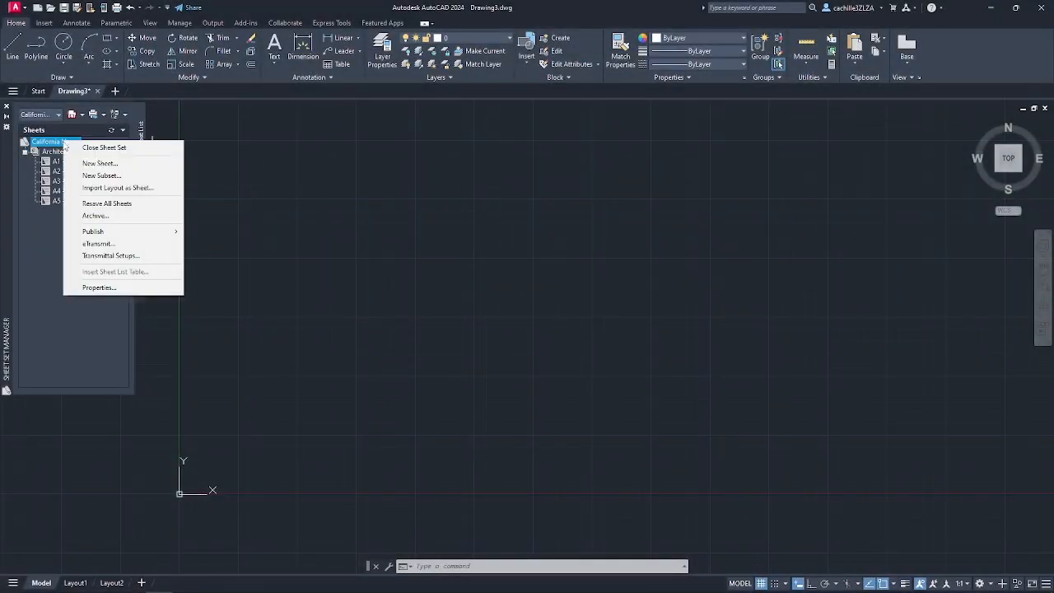
{"action": "left_click", "coordinate": [102, 175]}
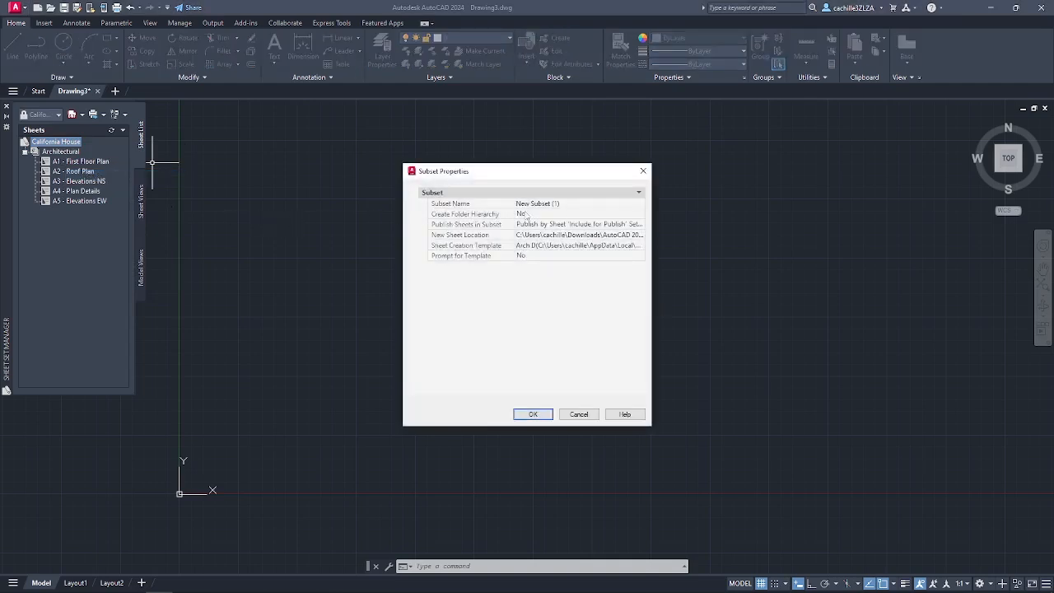
{"action": "left_click", "coordinate": [563, 204]}
{"action": "type", "text": "Civil"}
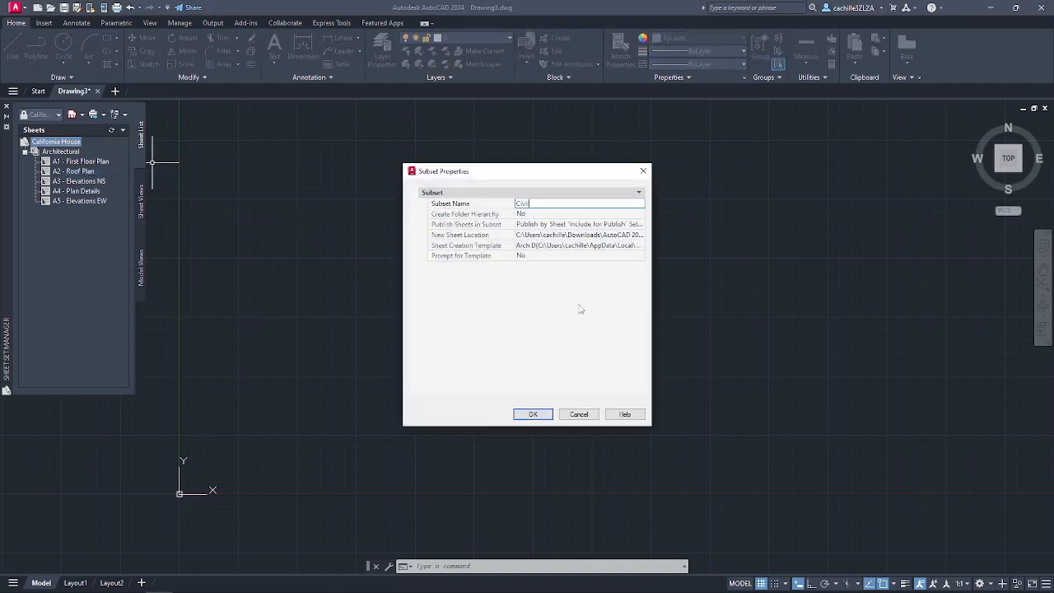
{"action": "left_click", "coordinate": [543, 416]}
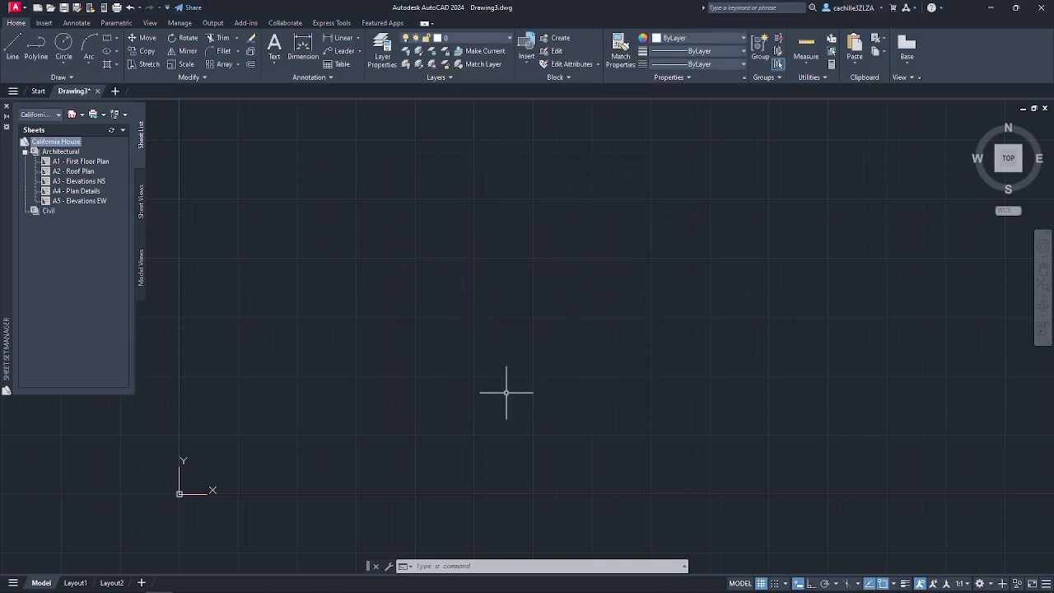
Step: Import the Site Plan layout from C-Site-F.dwg in the Resource Drawings folder into the Civil subset
{"action": "right_click", "coordinate": [52, 213]}
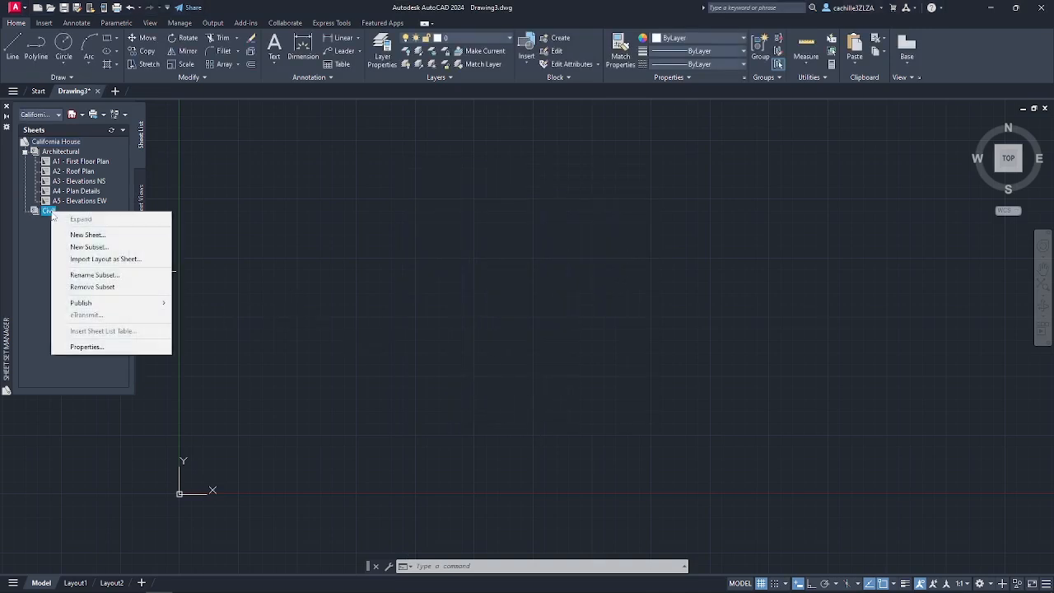
{"action": "left_click", "coordinate": [122, 259]}
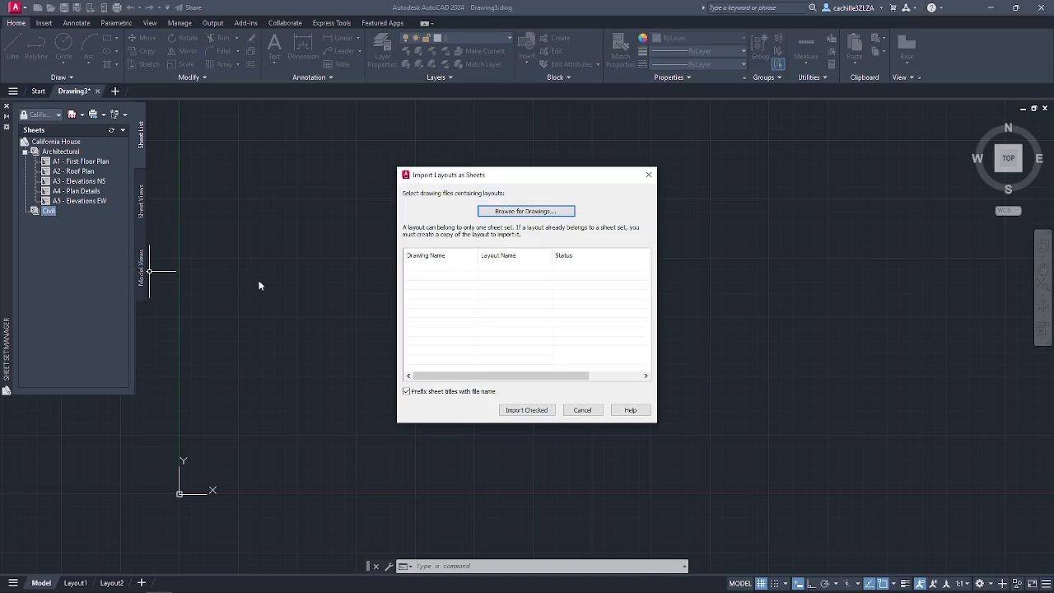
{"action": "left_click", "coordinate": [546, 211]}
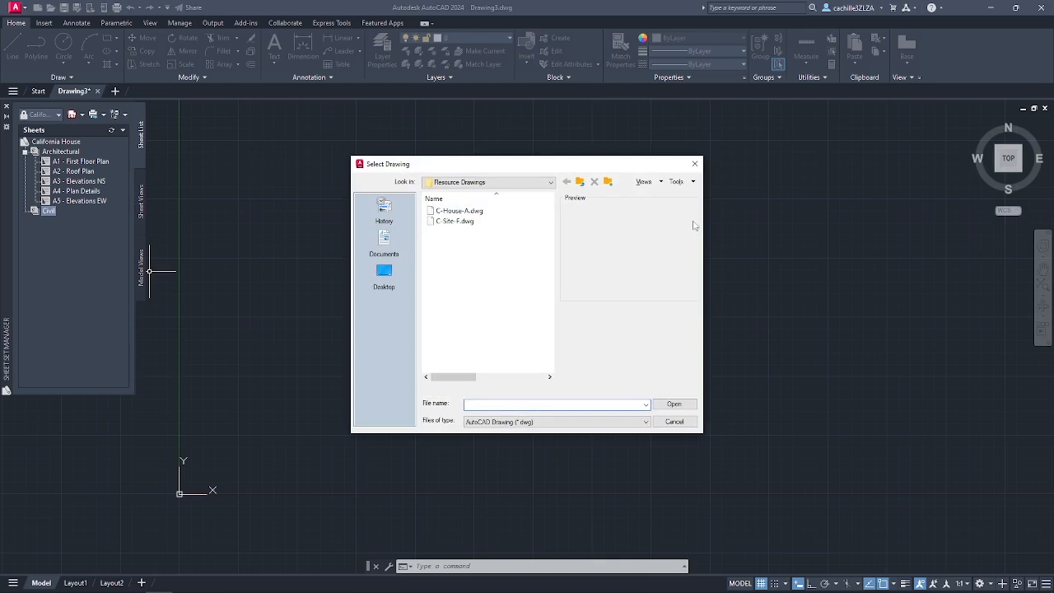
{"action": "left_click", "coordinate": [478, 223]}
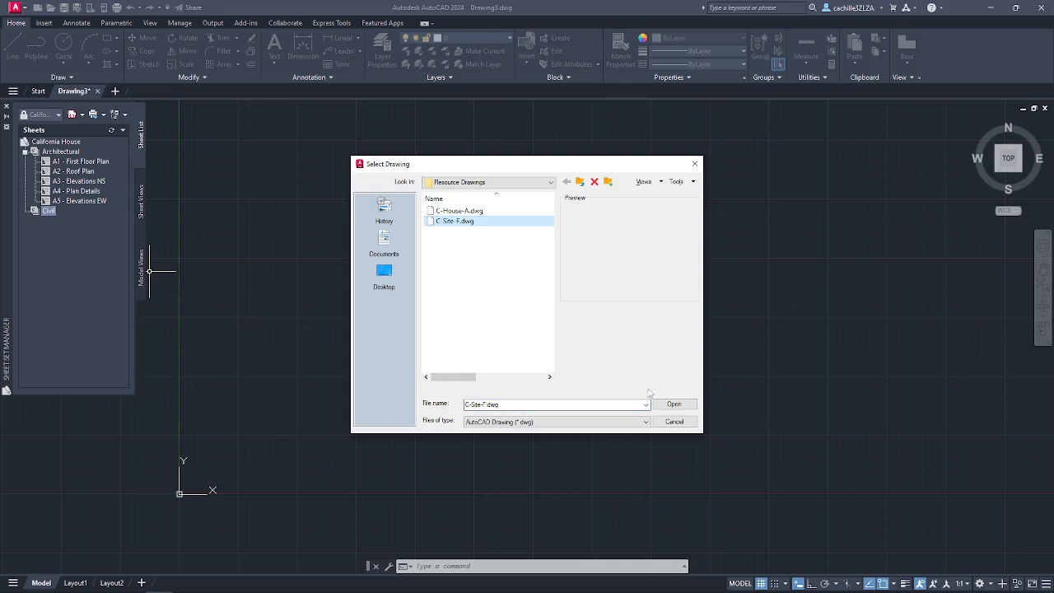
{"action": "left_click", "coordinate": [669, 405]}
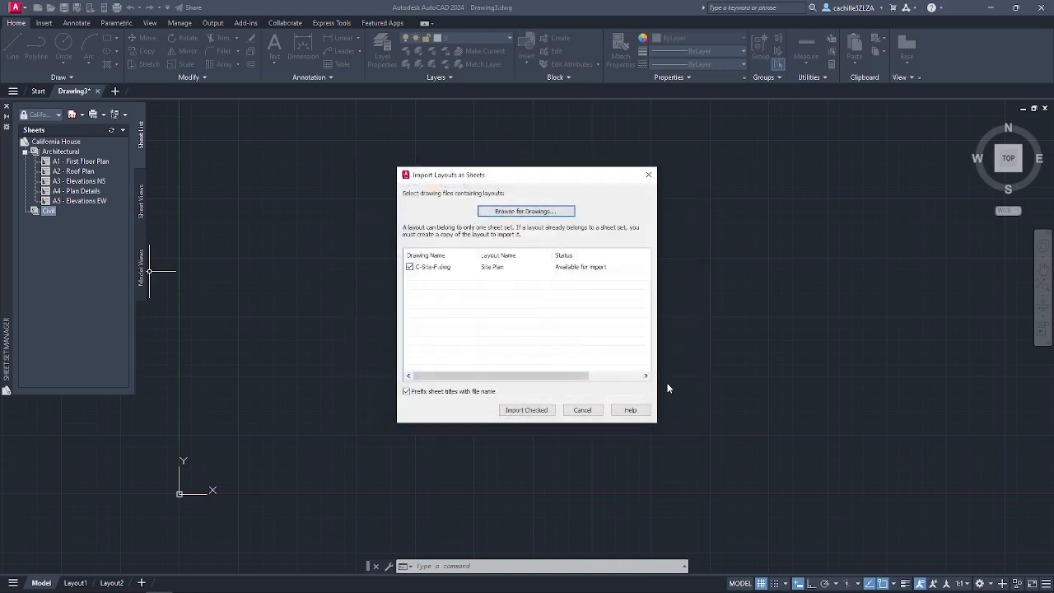
{"action": "left_click", "coordinate": [531, 409]}
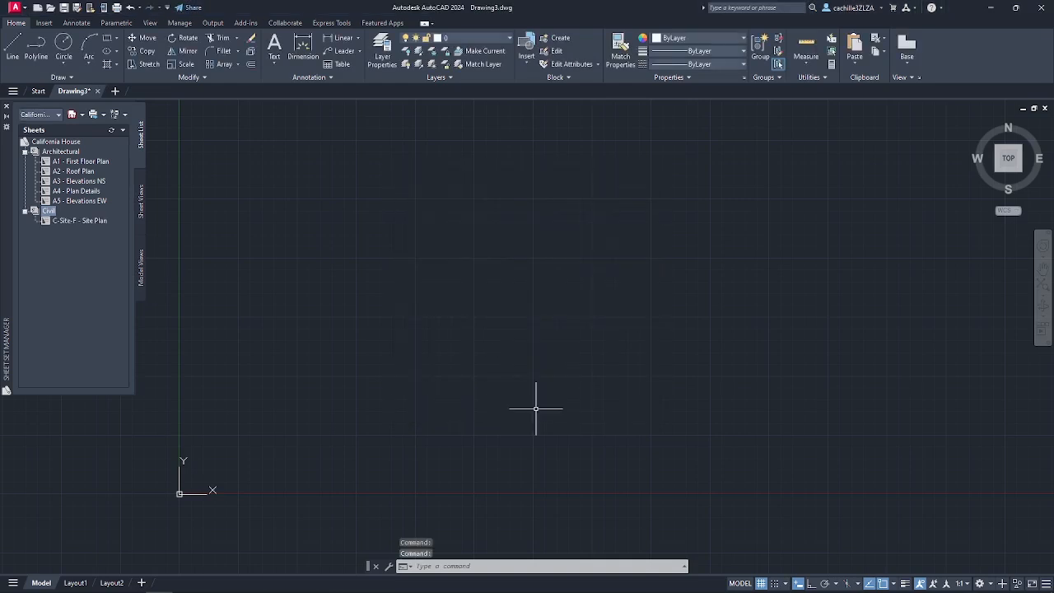
Step: Renumber the imported Civil sheet as C1 and set its sheet title to Site Plan
{"action": "right_click", "coordinate": [102, 224]}
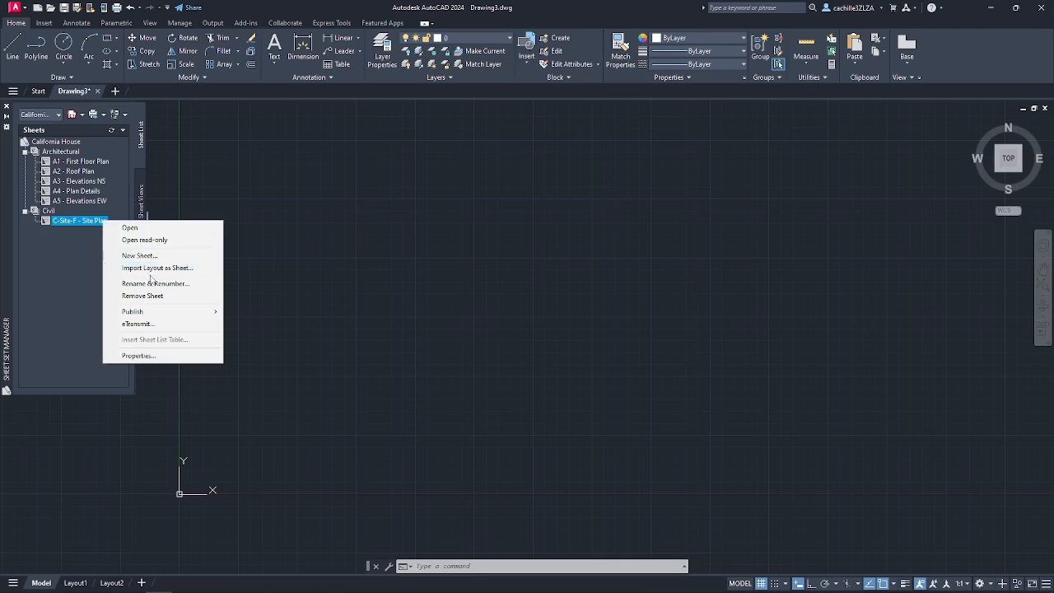
{"action": "left_click", "coordinate": [152, 283]}
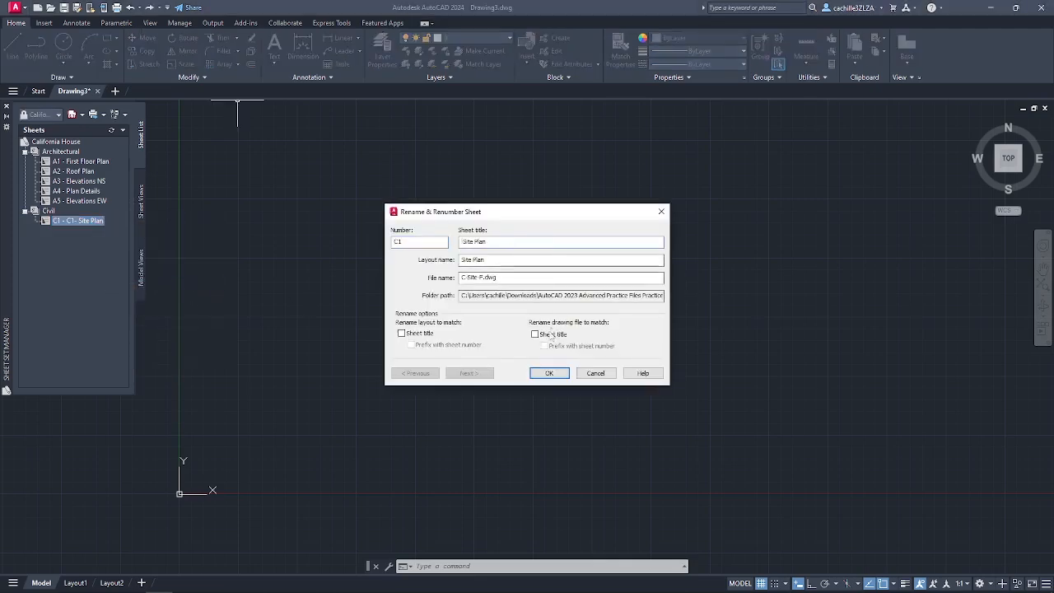
{"action": "left_click", "coordinate": [549, 373]}
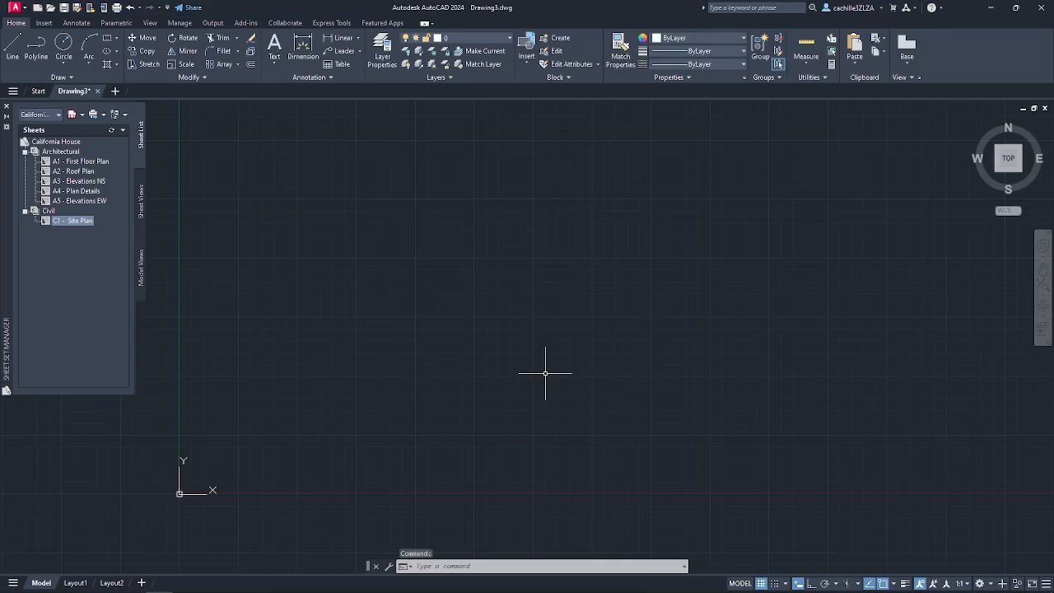